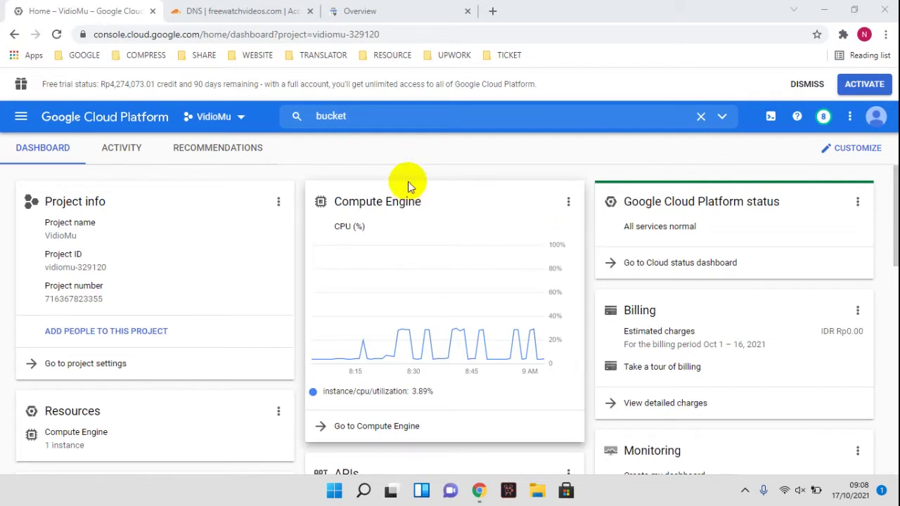
Step: Search the console for "cloud storage" and open the Cloud Storage product page
{"action": "left_click", "coordinate": [365, 121]}
{"action": "left_click_drag", "start_coordinate": [371, 117], "coordinate": [295, 117]}
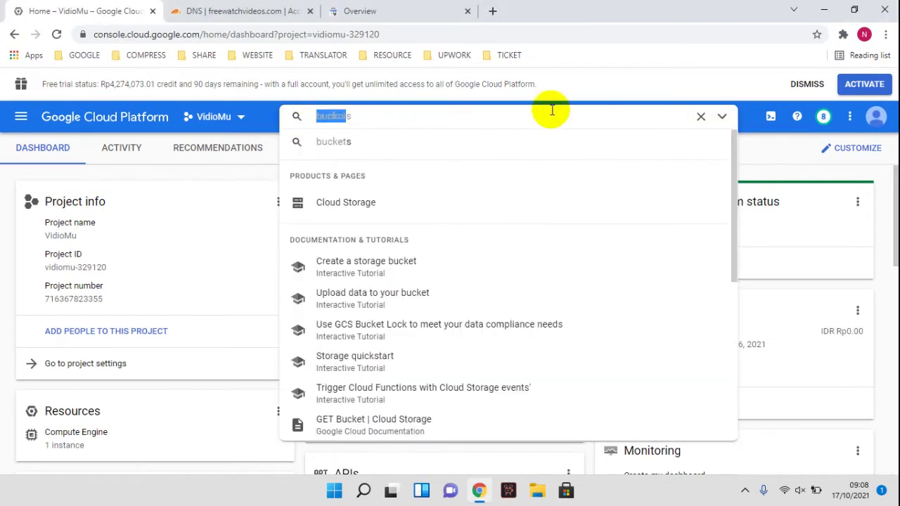
{"action": "type", "text": "clea"}
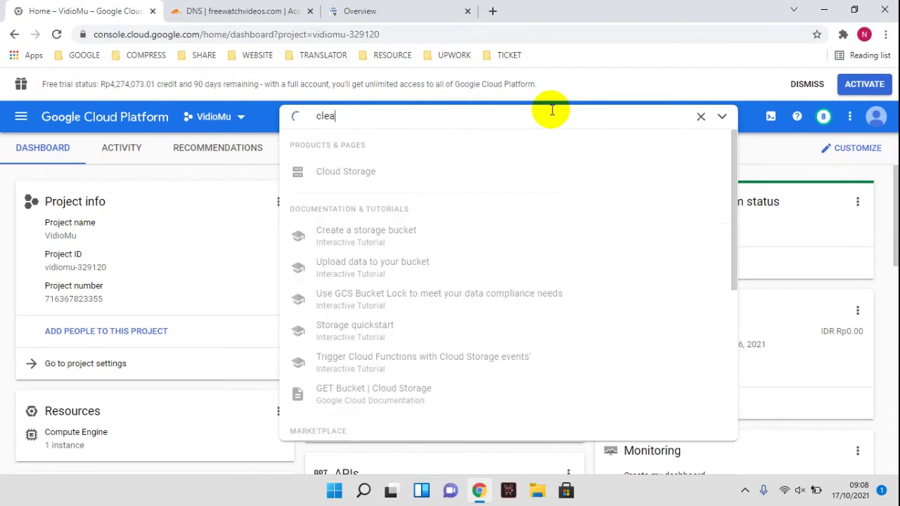
{"action": "type", "text": "r"}
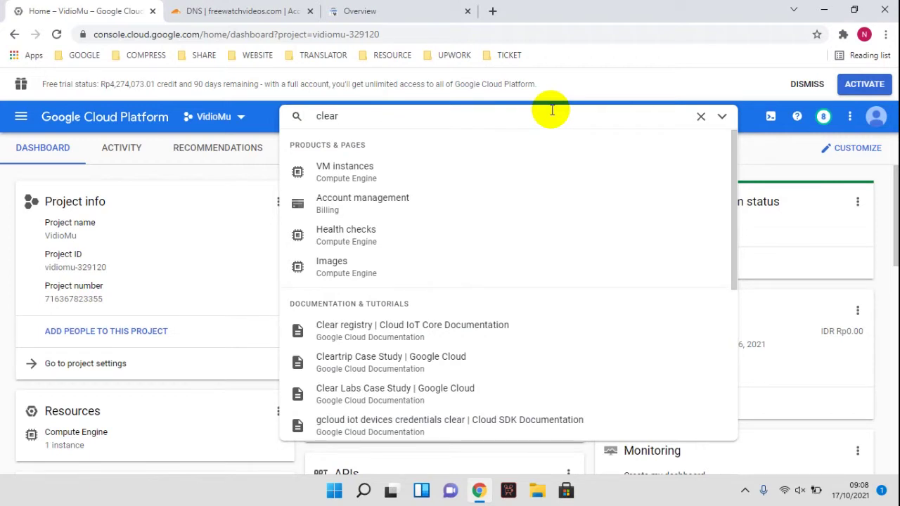
{"action": "key", "text": "BackSpace"}
{"action": "key", "text": "BackSpace"}
{"action": "key", "text": "BackSpace"}
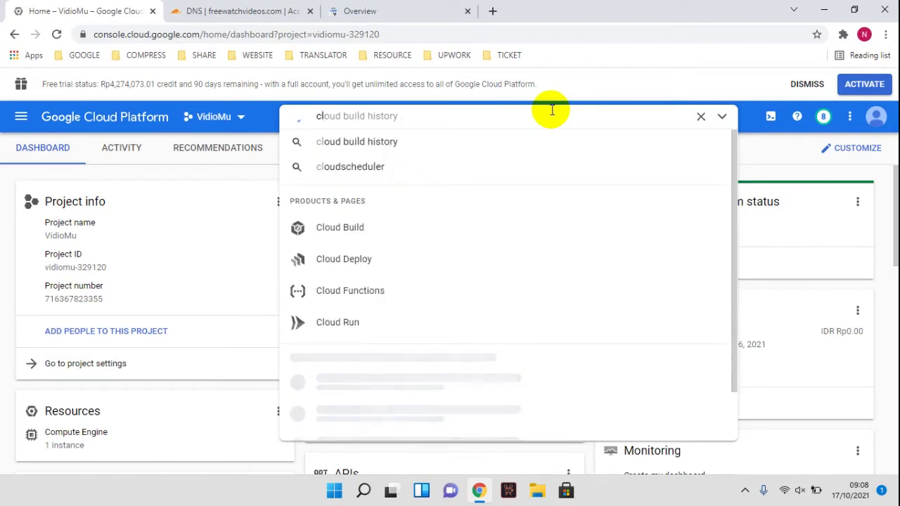
{"action": "type", "text": "oud"}
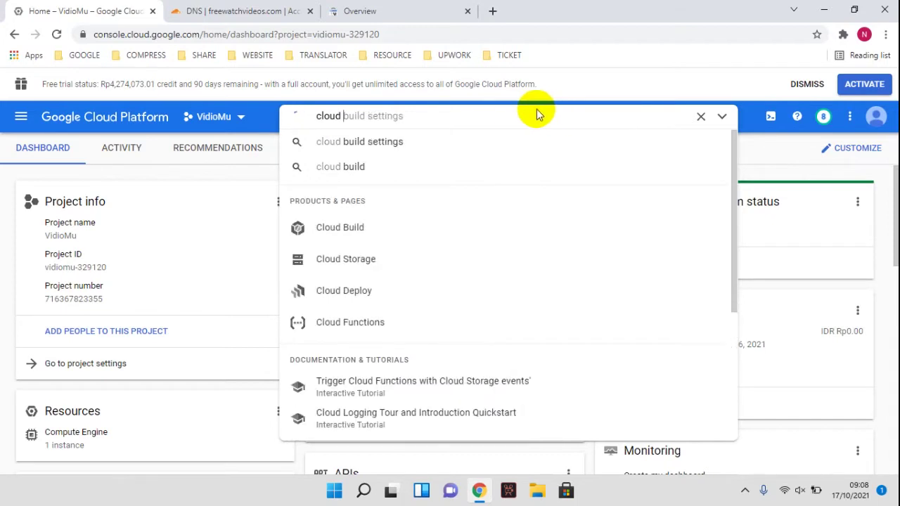
{"action": "type", "text": " storage"}
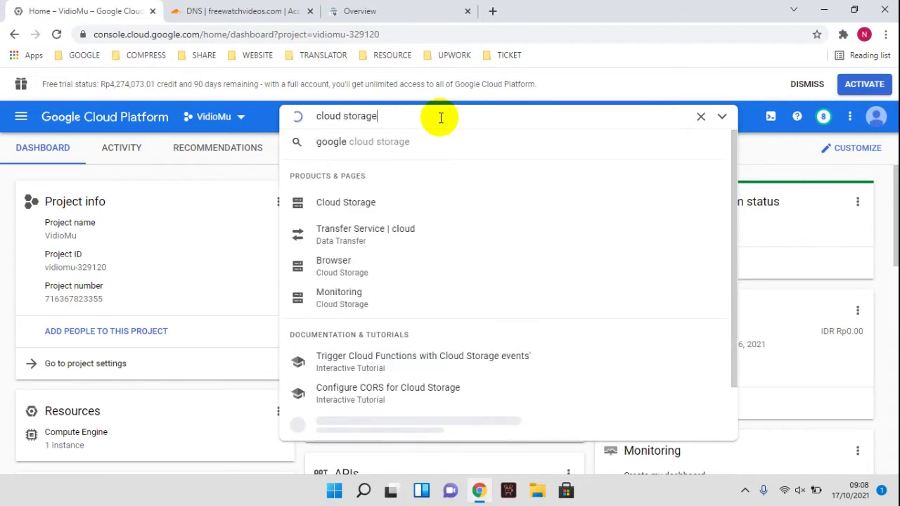
{"action": "left_click", "coordinate": [344, 204]}
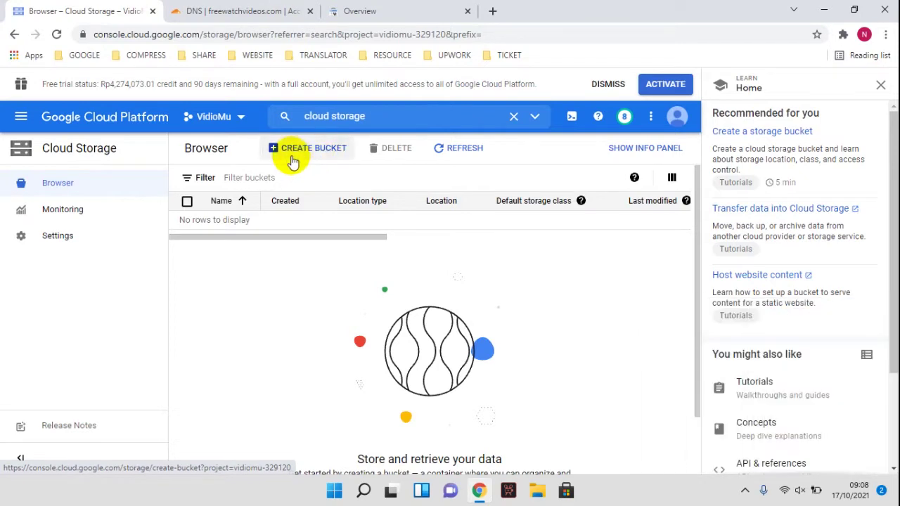
Step: Review the freewatchvideos.com domain in Cloudflare's DNS management and its property in Google Search Console, and return to Cloud Storage
{"action": "left_click", "coordinate": [246, 8]}
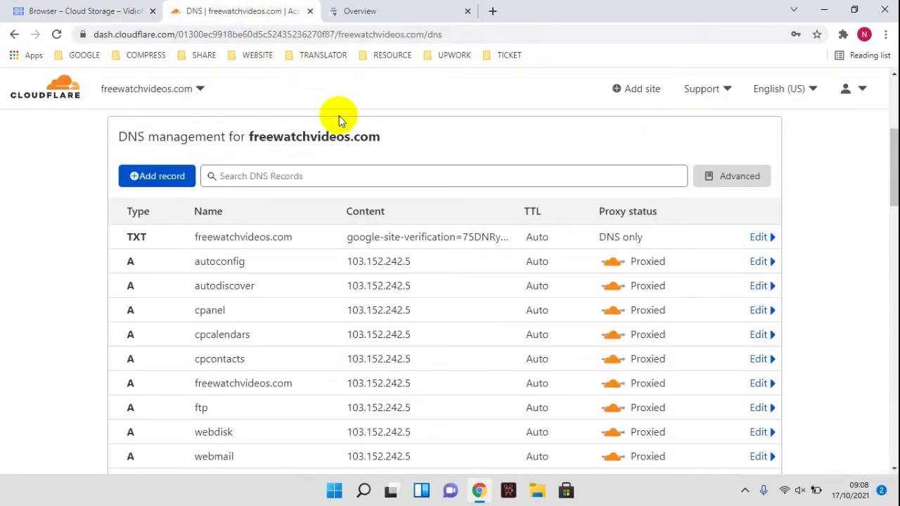
{"action": "left_click_drag", "start_coordinate": [400, 136], "coordinate": [249, 136]}
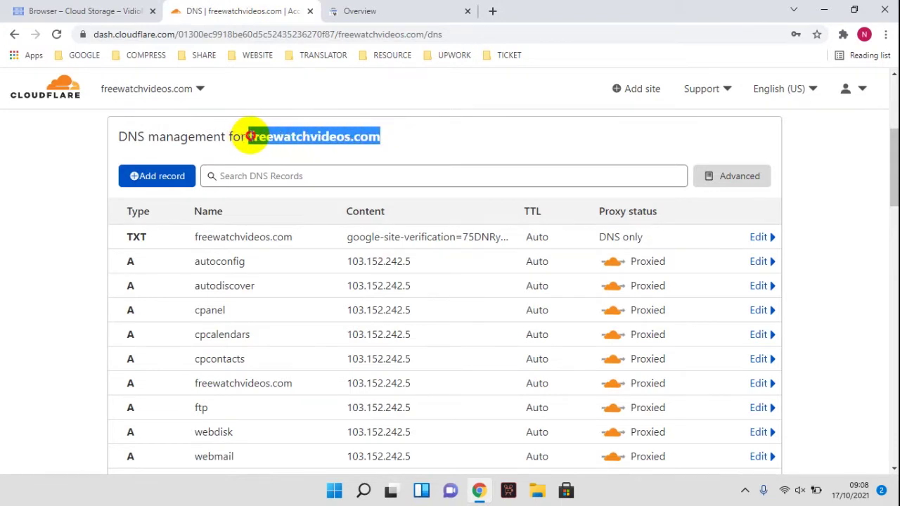
{"action": "left_click", "coordinate": [348, 11]}
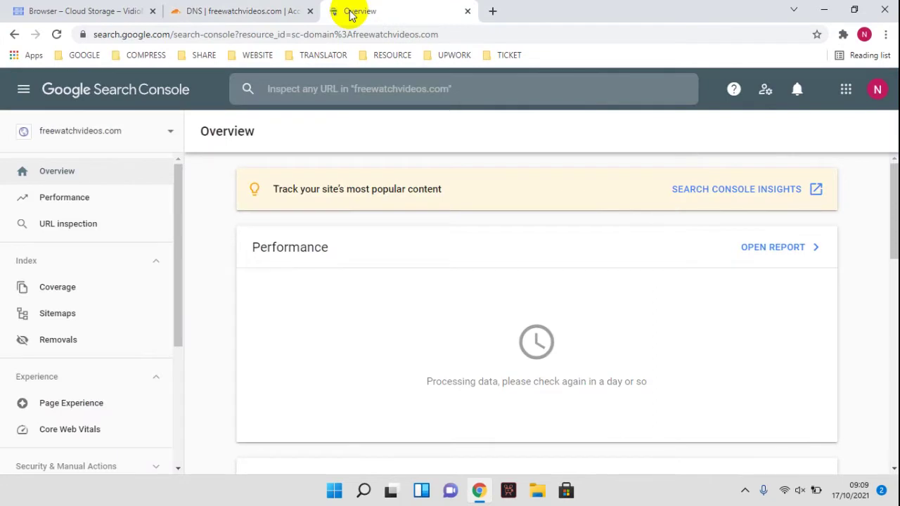
{"action": "left_click", "coordinate": [99, 10]}
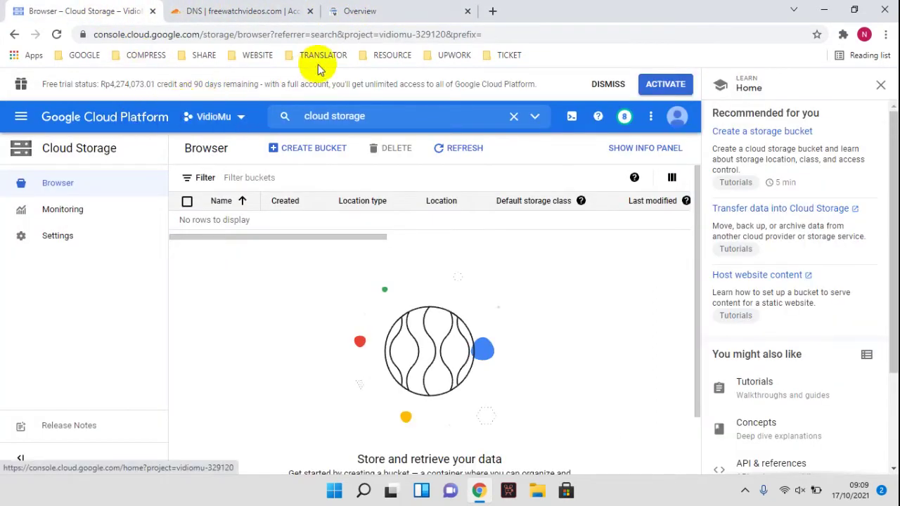
{"action": "left_click", "coordinate": [367, 14]}
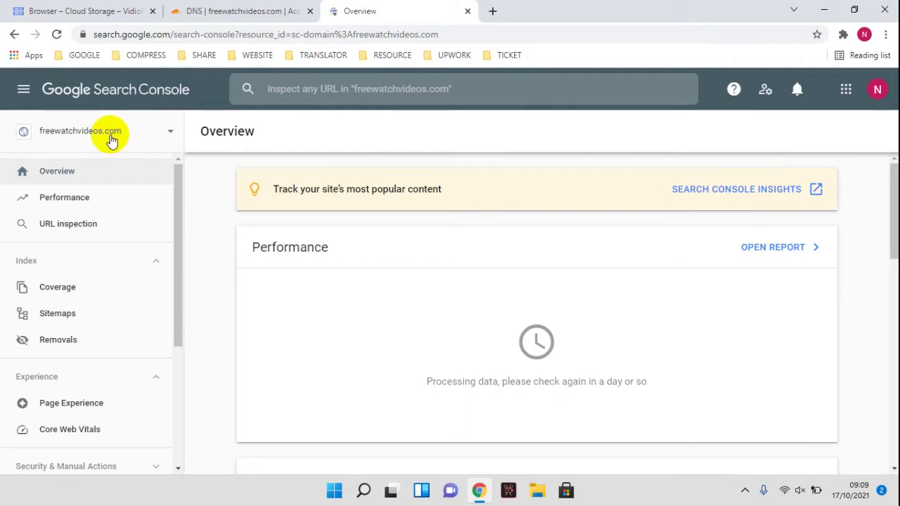
{"action": "left_click", "coordinate": [78, 9]}
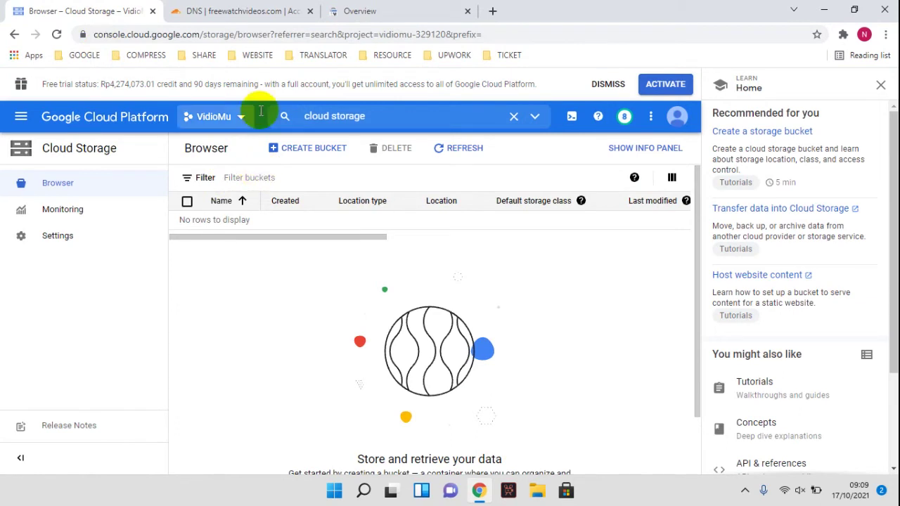
{"action": "left_click", "coordinate": [267, 11]}
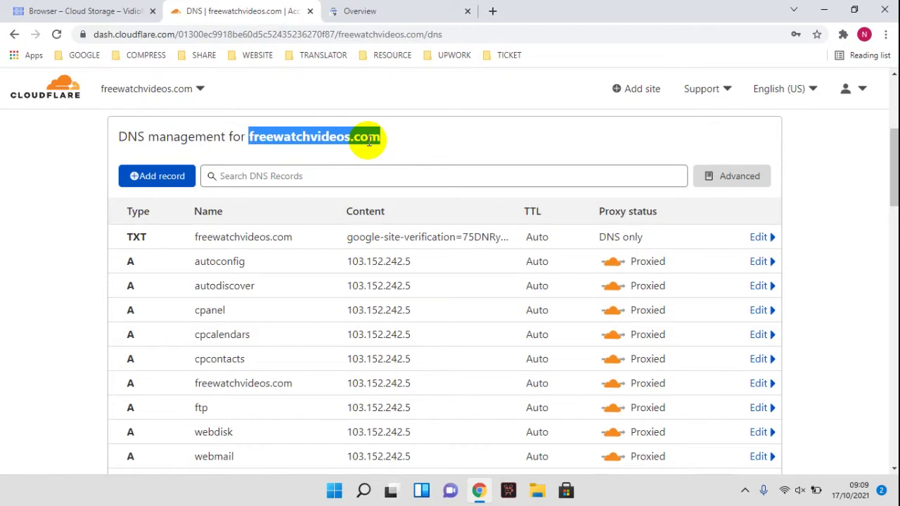
{"action": "left_click", "coordinate": [86, 10]}
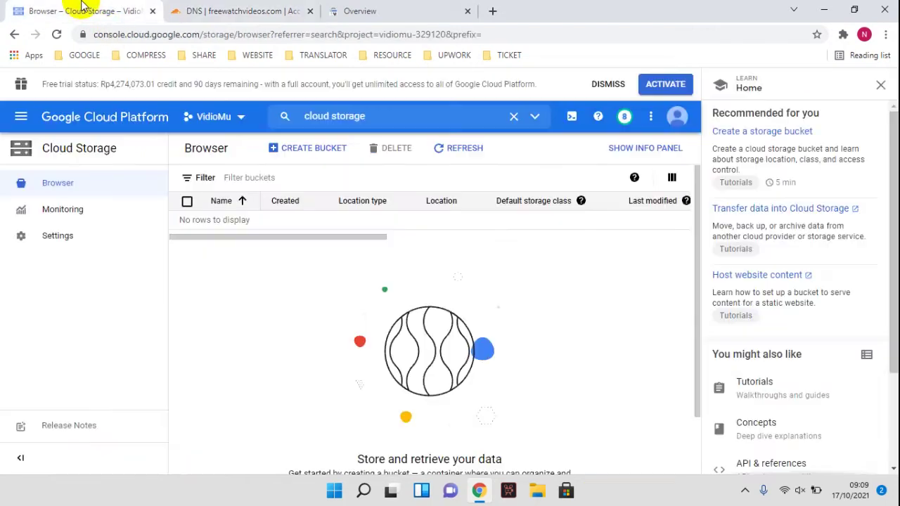
Step: Start creating a storage bucket and name it download.freewatchvideos.com
{"action": "left_click", "coordinate": [318, 153]}
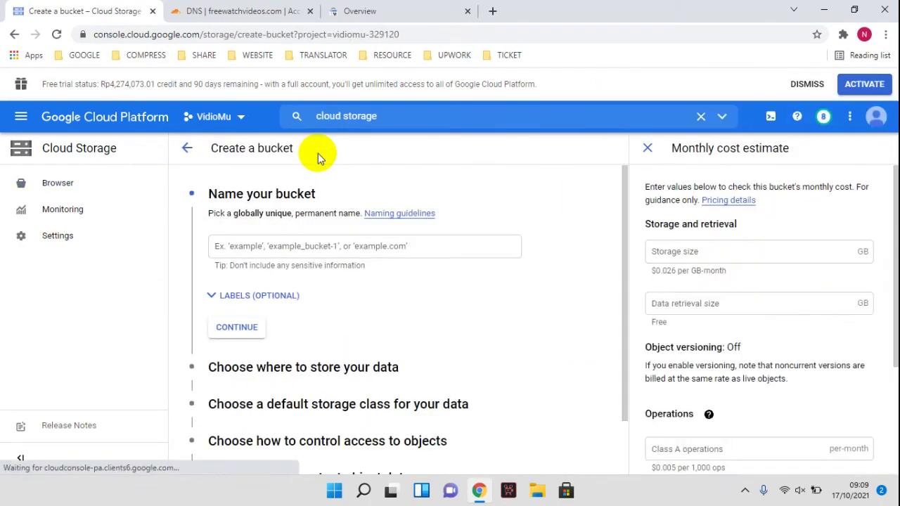
{"action": "left_click", "coordinate": [322, 255]}
{"action": "type", "text": "download"}
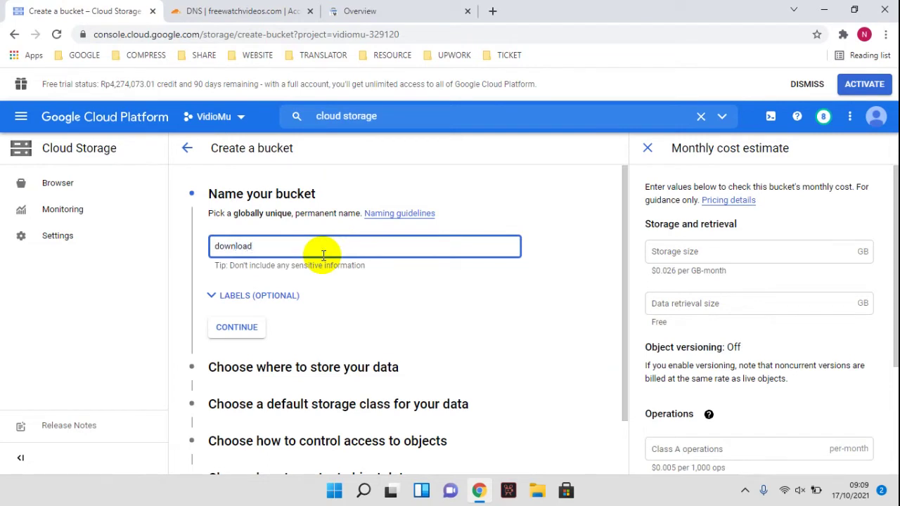
{"action": "type", "text": ".freewatchvideos.com"}
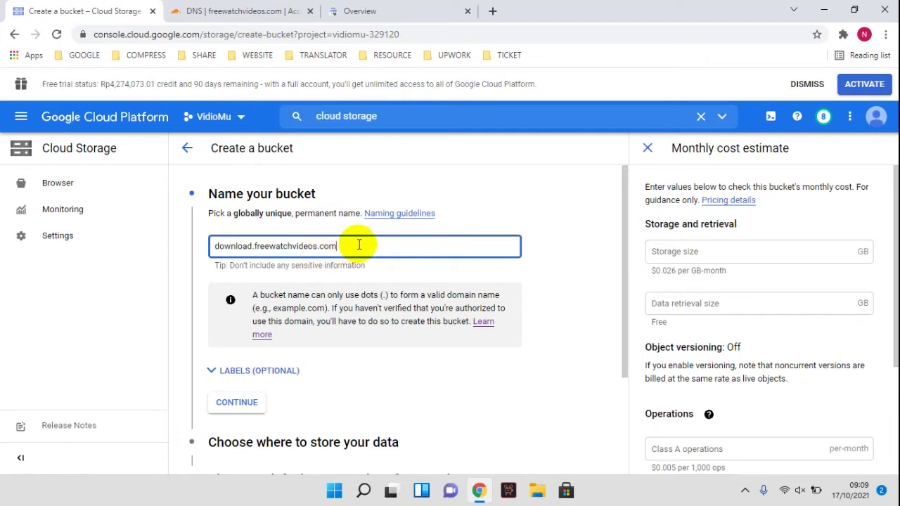
{"action": "left_click", "coordinate": [250, 411]}
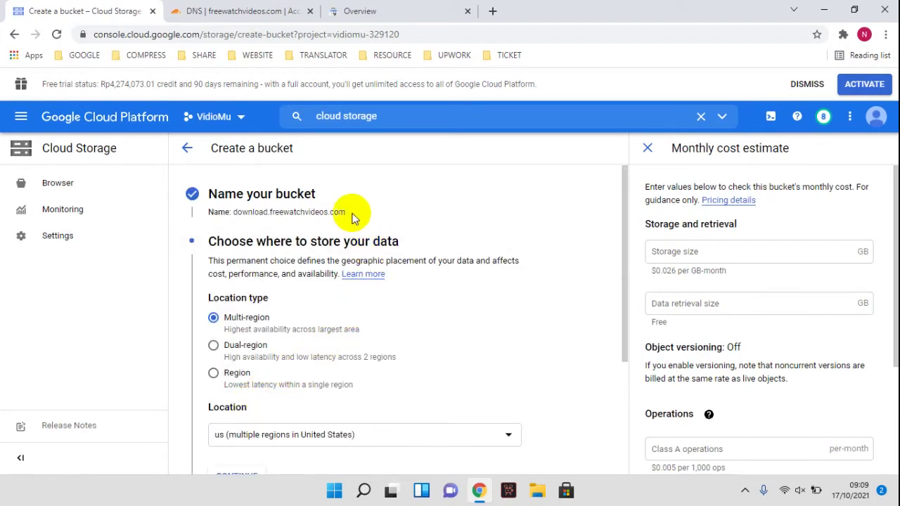
{"action": "left_click_drag", "start_coordinate": [346, 212], "coordinate": [204, 212]}
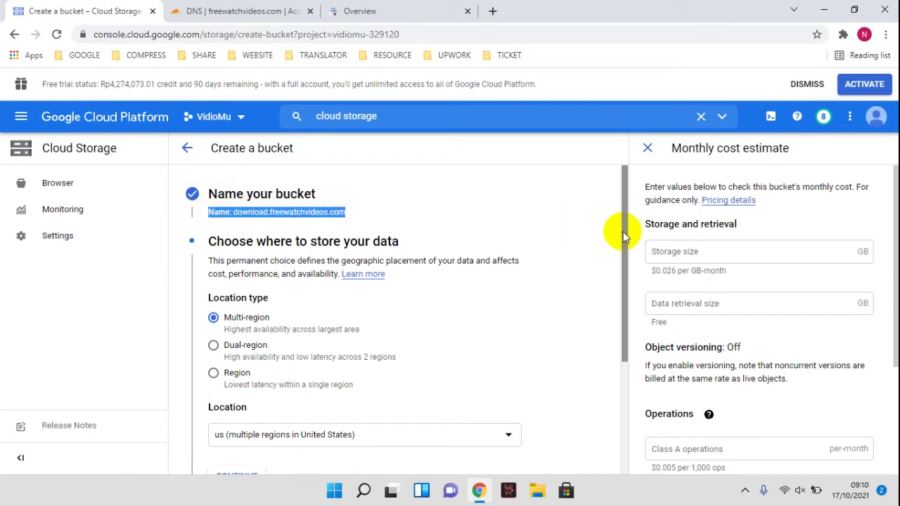
Step: Accept the Multi-region location us (multiple regions in United States) and the Standard default storage class for the bucket
{"action": "left_click_drag", "start_coordinate": [623, 235], "coordinate": [613, 264]}
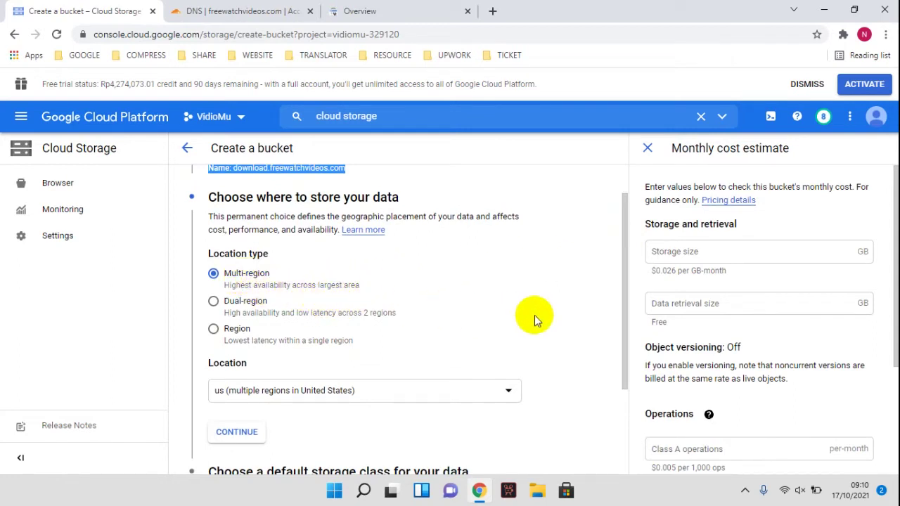
{"action": "left_click_drag", "start_coordinate": [620, 291], "coordinate": [610, 371]}
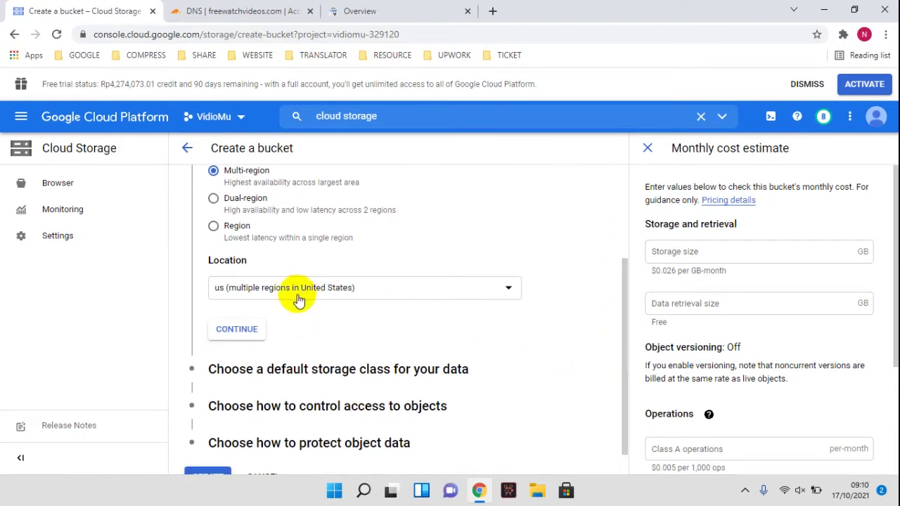
{"action": "left_click", "coordinate": [250, 335]}
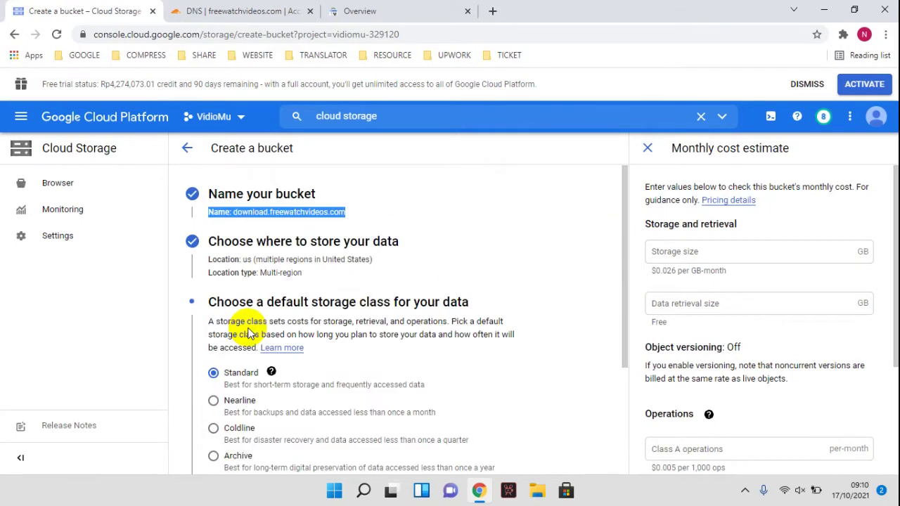
{"action": "left_click_drag", "start_coordinate": [624, 290], "coordinate": [593, 383]}
{"action": "left_click", "coordinate": [239, 338]}
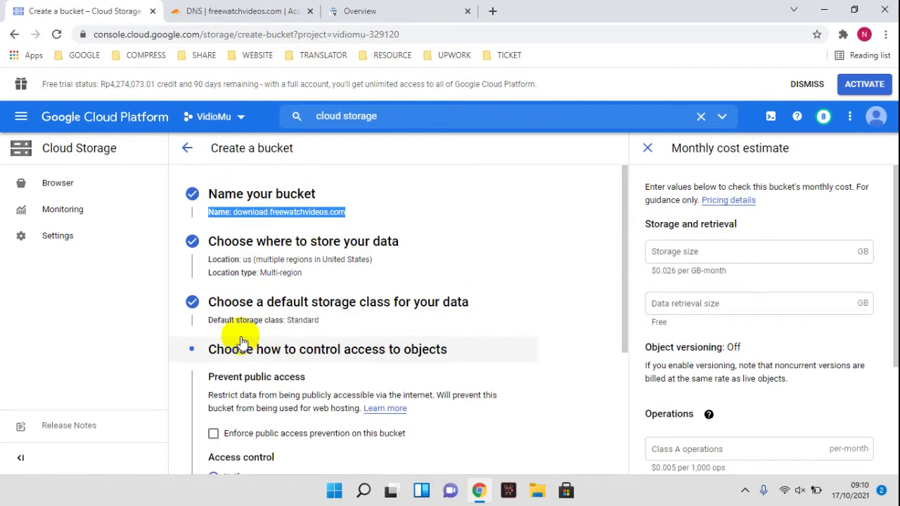
Step: Accept Uniform access control without public access prevention, keep protection tools at None, and create the bucket
{"action": "left_click_drag", "start_coordinate": [629, 290], "coordinate": [601, 373]}
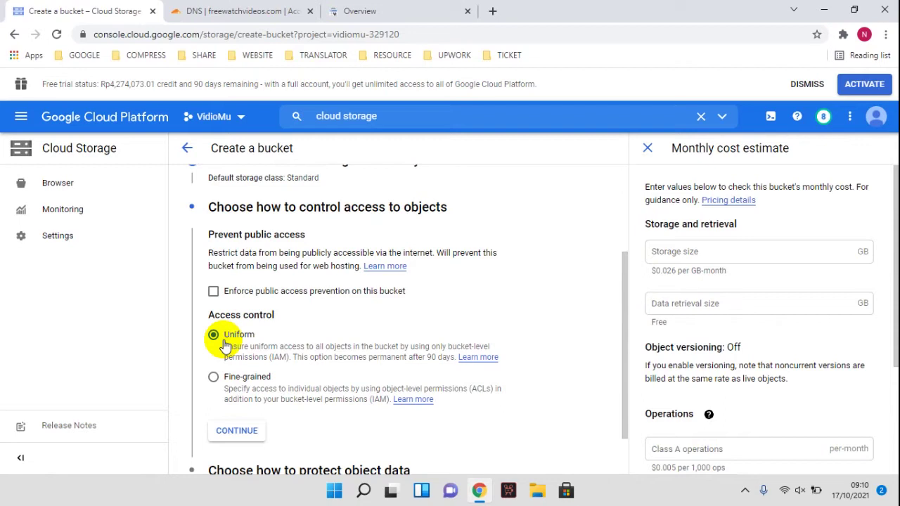
{"action": "left_click_drag", "start_coordinate": [626, 317], "coordinate": [622, 350]}
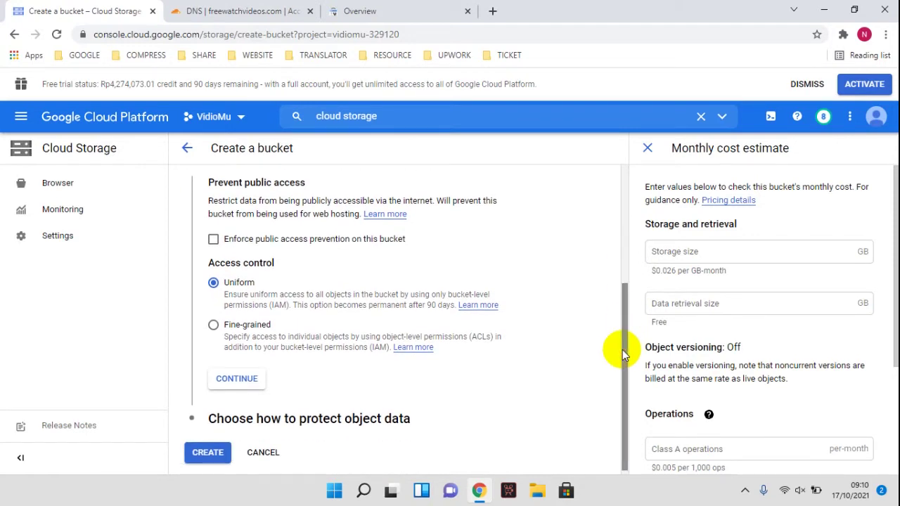
{"action": "left_click", "coordinate": [244, 380]}
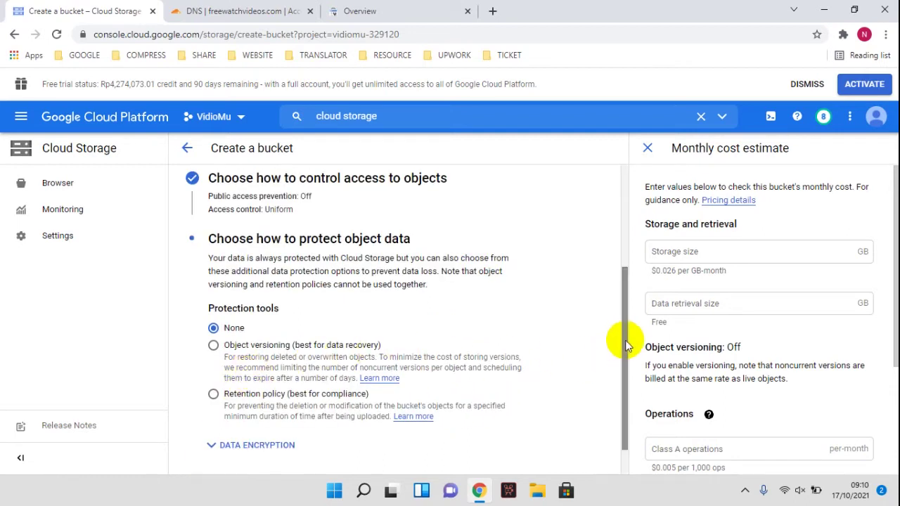
{"action": "left_click_drag", "start_coordinate": [625, 335], "coordinate": [618, 359]}
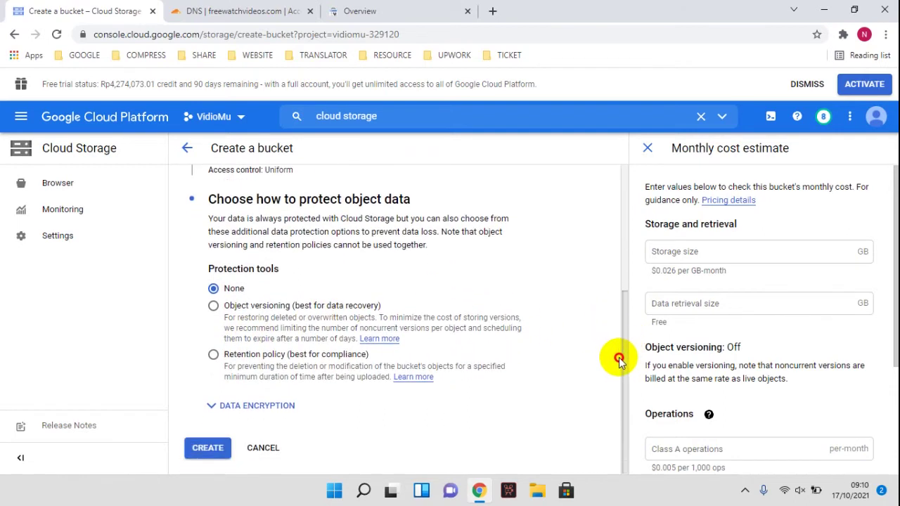
{"action": "left_click", "coordinate": [211, 451]}
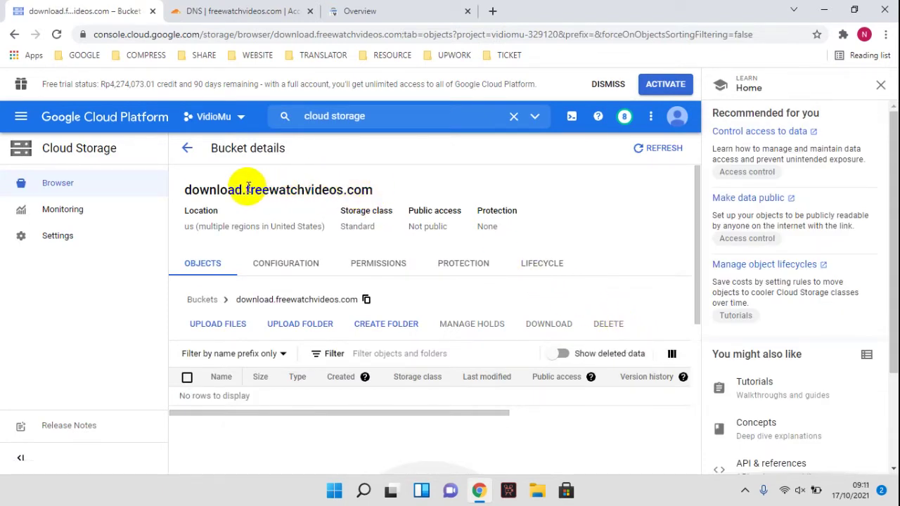
Step: Compare the domain part of the new bucket's name with the property in Google Search Console
{"action": "left_click_drag", "start_coordinate": [247, 187], "coordinate": [375, 184]}
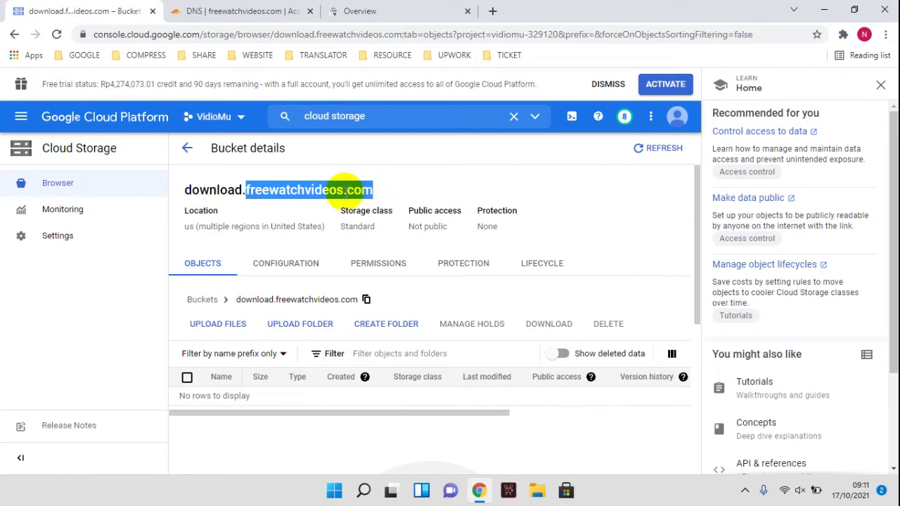
{"action": "left_click", "coordinate": [368, 9]}
{"action": "left_click", "coordinate": [80, 9]}
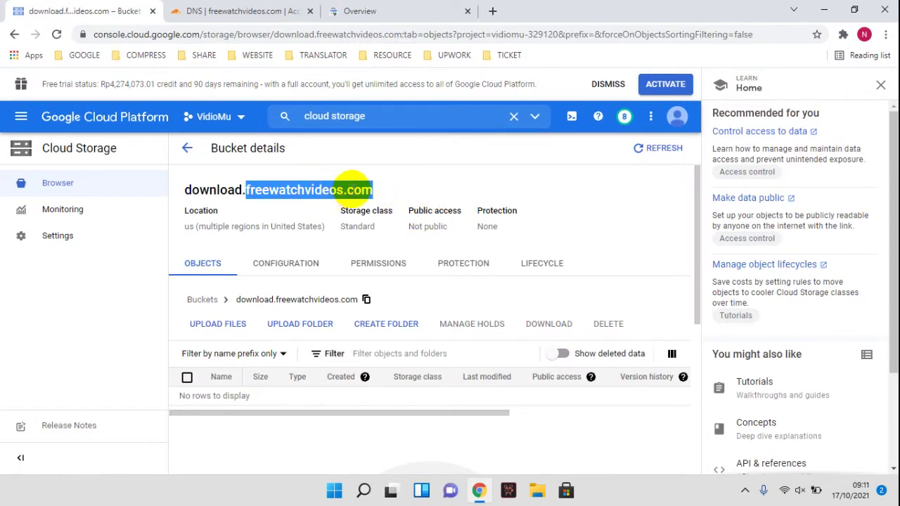
{"action": "left_click", "coordinate": [402, 185]}
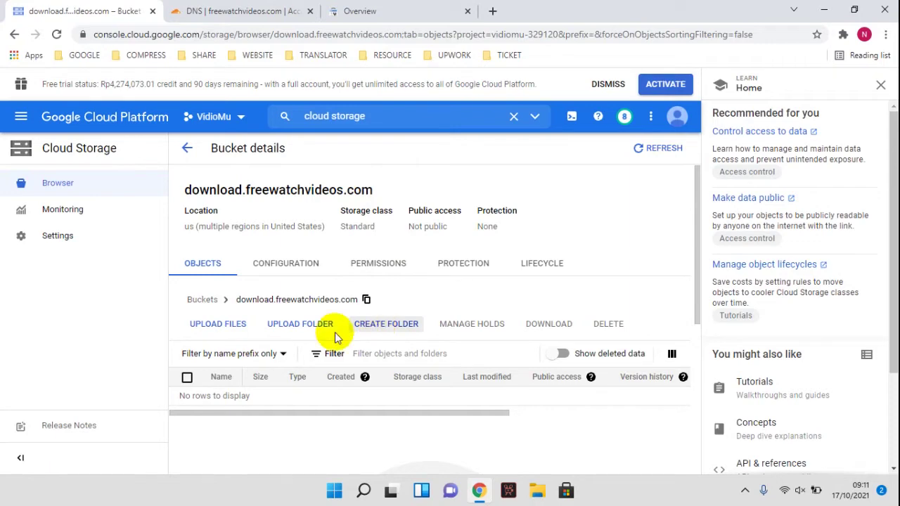
Step: Start uploading files to the bucket, browse to the Desktop, and create a folder there with the default name New folder
{"action": "left_click", "coordinate": [236, 325]}
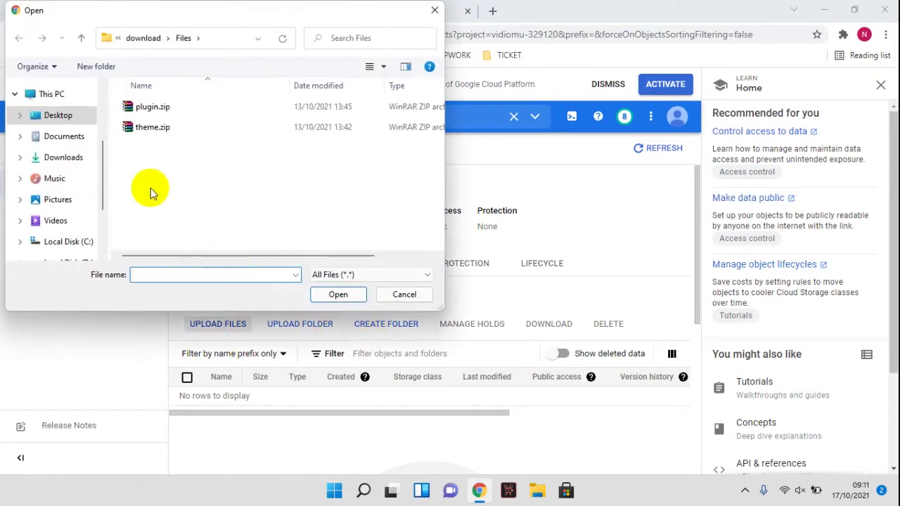
{"action": "left_click", "coordinate": [70, 116]}
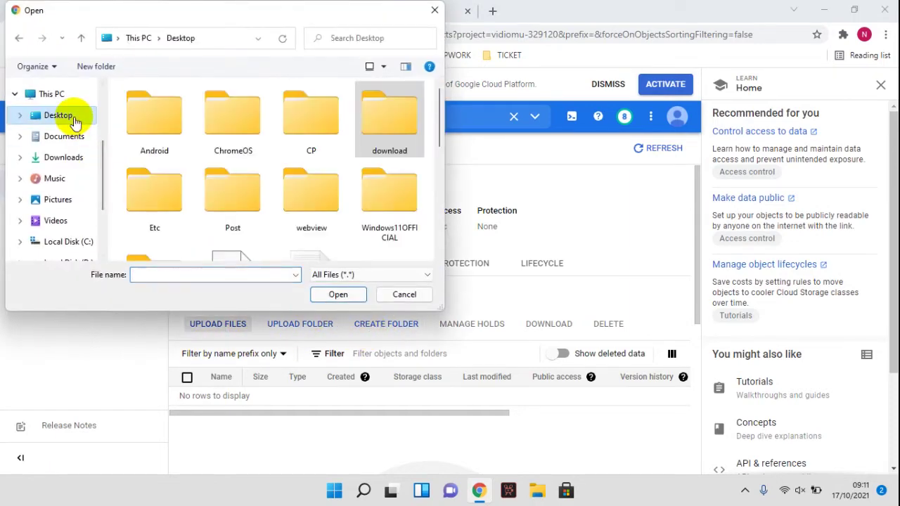
{"action": "left_click", "coordinate": [109, 67]}
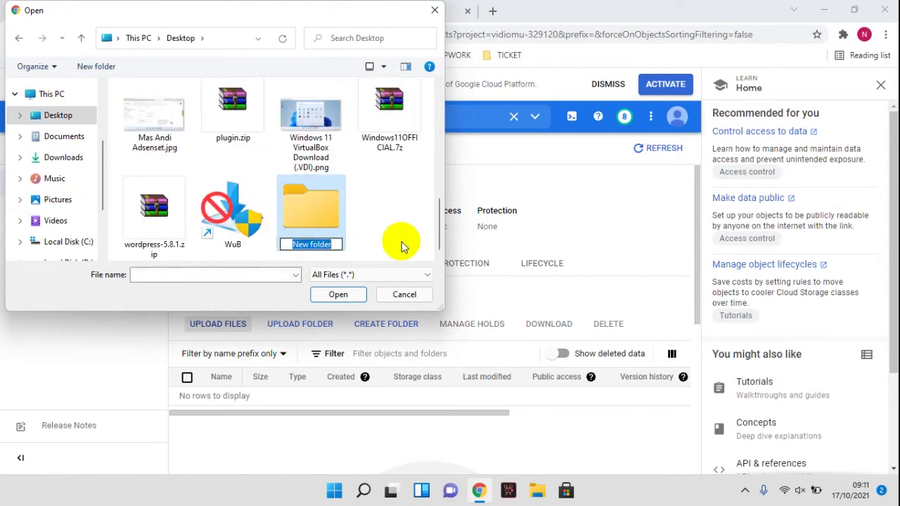
{"action": "left_click", "coordinate": [377, 220]}
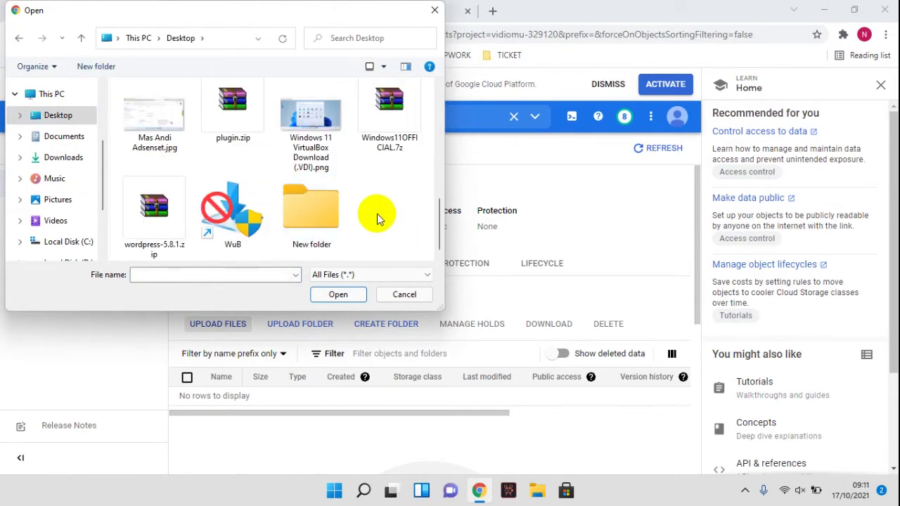
Step: Create a text document named abc.txt on the Desktop and upload it to the bucket
{"action": "right_click", "coordinate": [372, 197]}
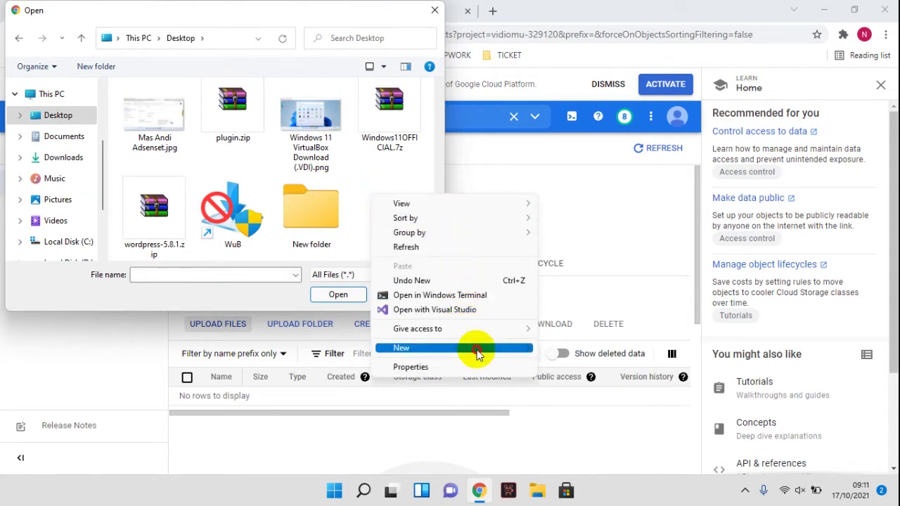
{"action": "mouse_move", "coordinate": [485, 347]}
{"action": "left_click", "coordinate": [583, 320]}
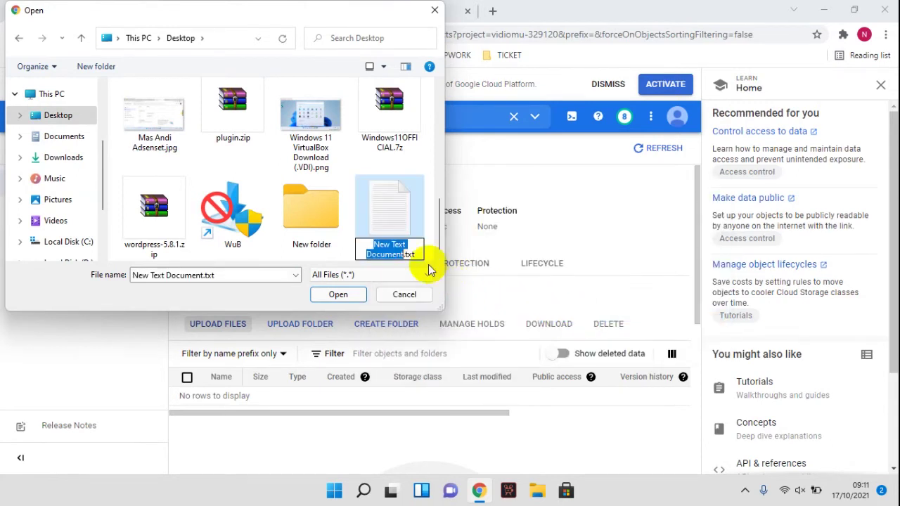
{"action": "type", "text": "abc"}
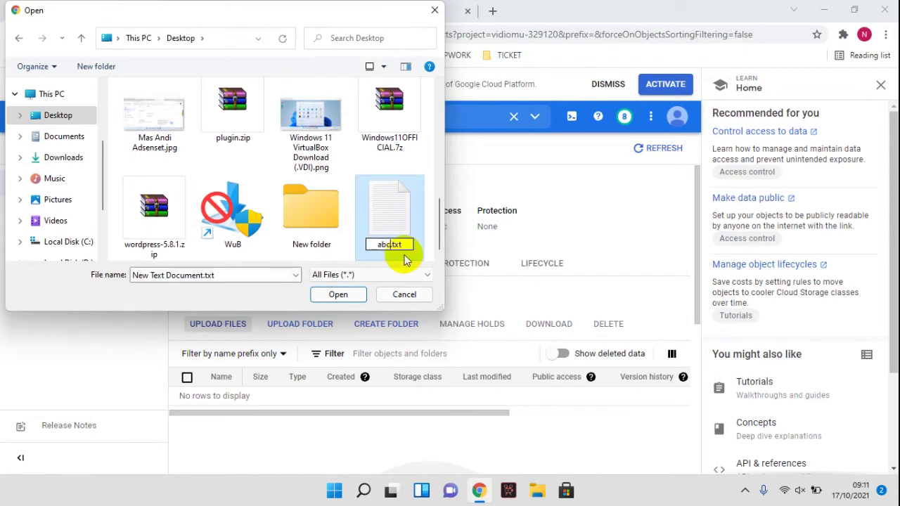
{"action": "left_click", "coordinate": [393, 209]}
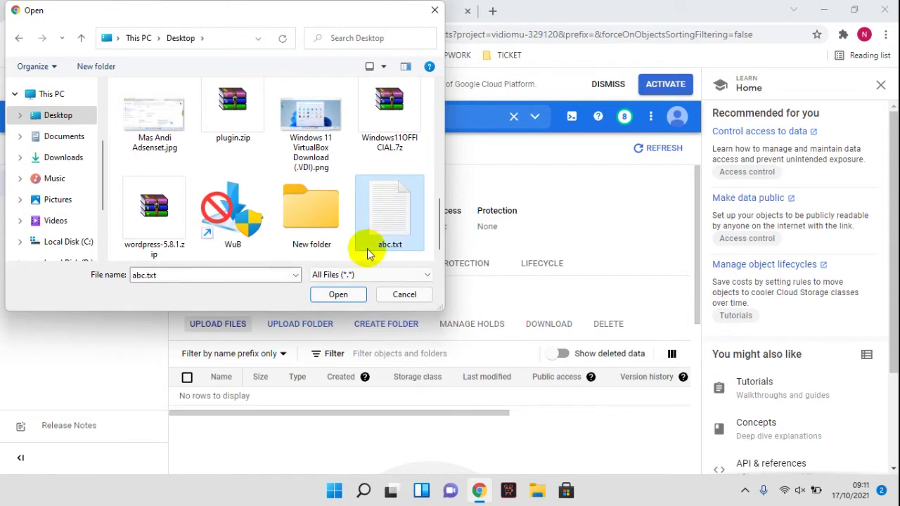
{"action": "left_click", "coordinate": [342, 295]}
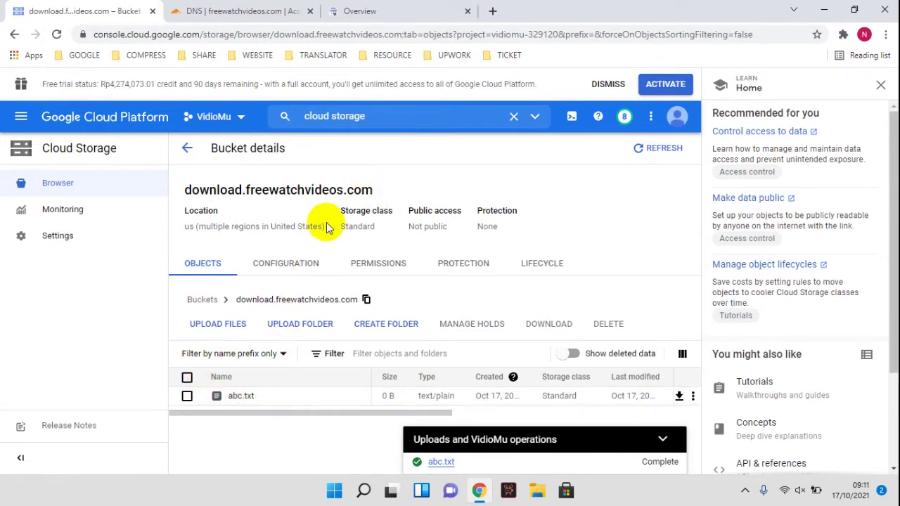
Step: Open Notepad, write the CNAME target c.storage.googleapis.com, and move the note aside to reveal the bucket page
{"action": "left_click_drag", "start_coordinate": [376, 188], "coordinate": [186, 179]}
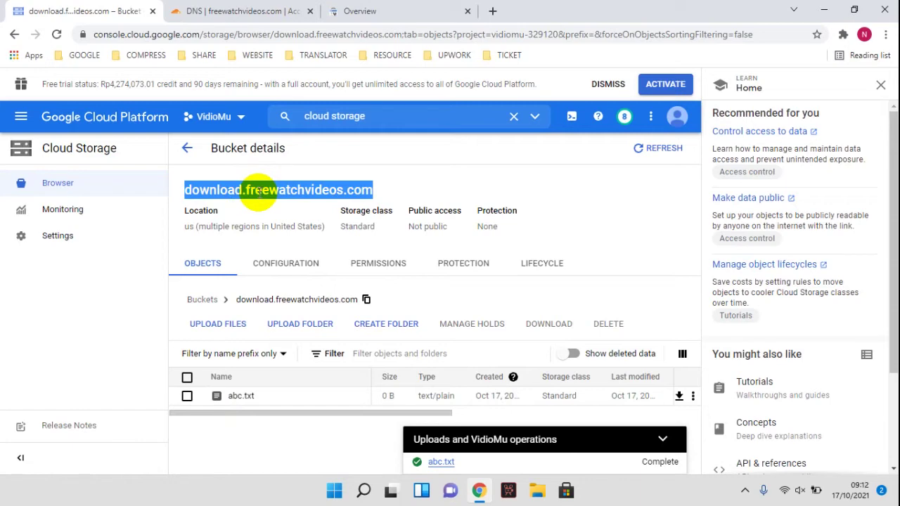
{"action": "key", "text": "super+r"}
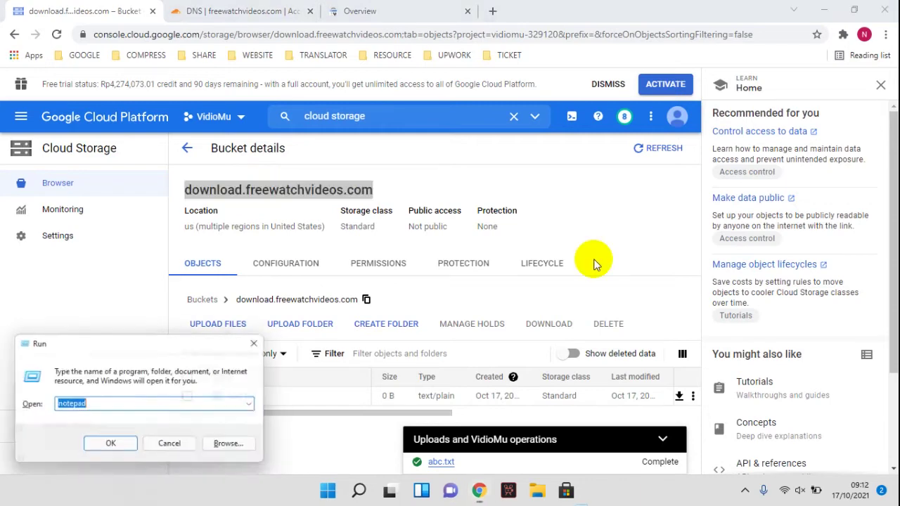
{"action": "key", "text": "Return"}
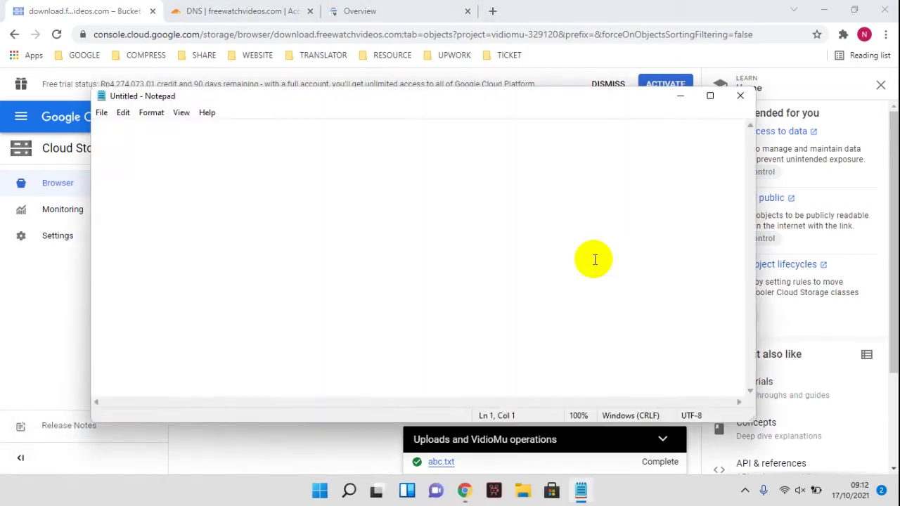
{"action": "type", "text": "c.storage.googleapis.com"}
{"action": "left_click_drag", "start_coordinate": [225, 127], "coordinate": [91, 131]}
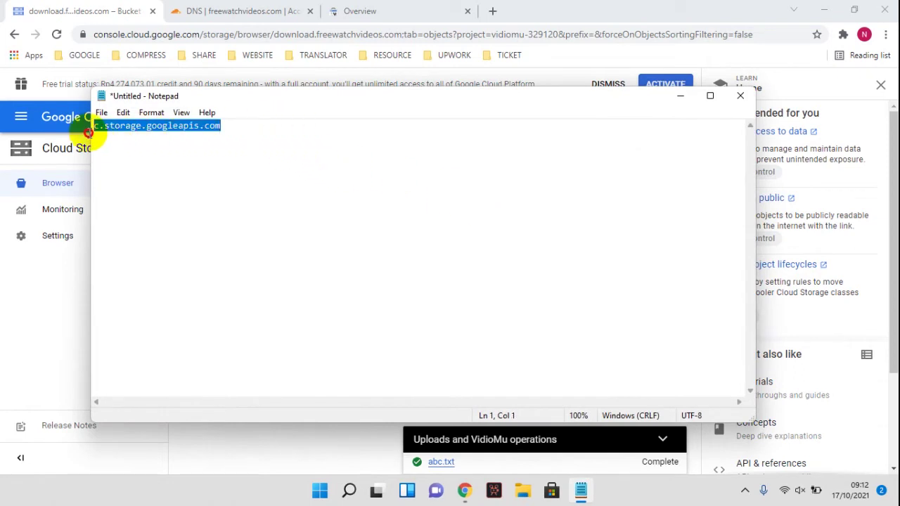
{"action": "left_click_drag", "start_coordinate": [280, 104], "coordinate": [519, 188]}
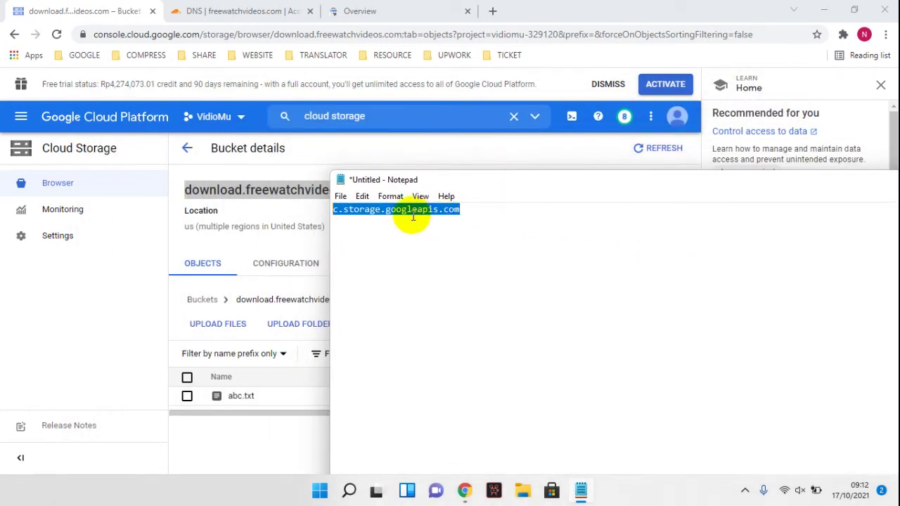
Step: In Cloudflare DNS for freewatchvideos.com, start a new record of type CNAME with the name download
{"action": "left_click", "coordinate": [189, 8]}
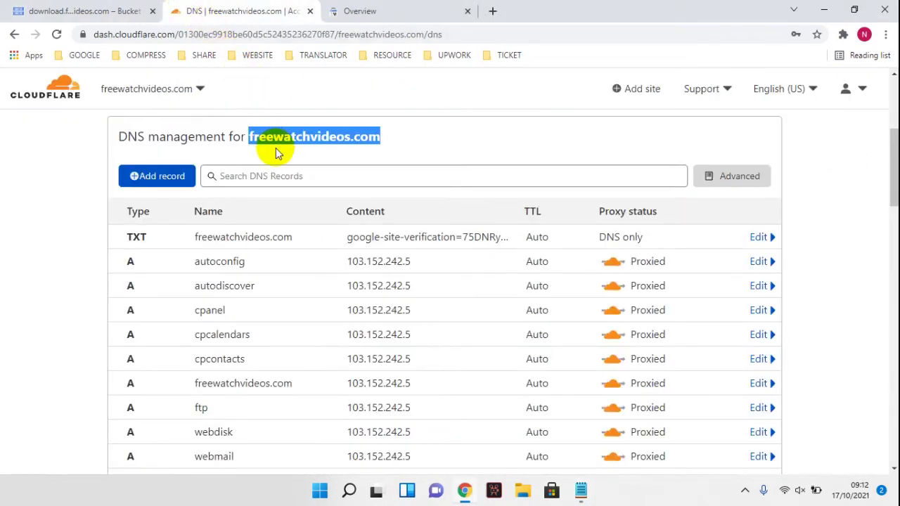
{"action": "left_click", "coordinate": [161, 177]}
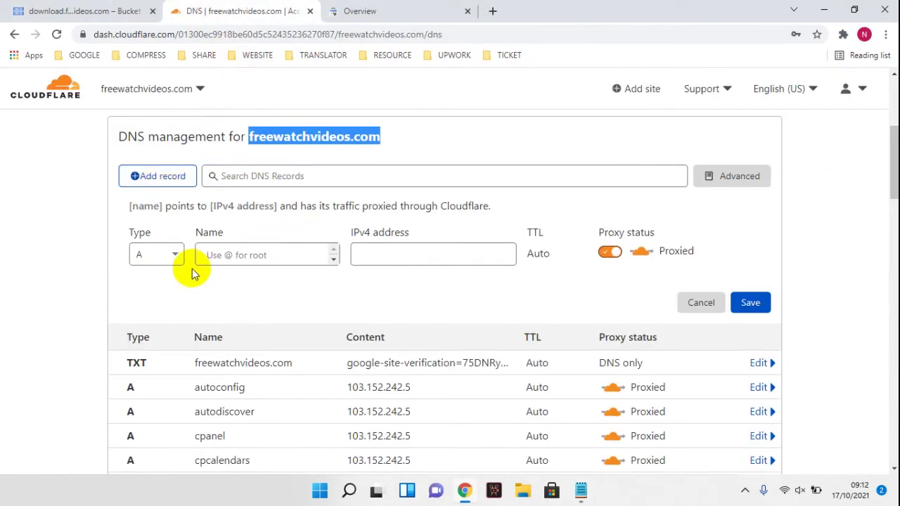
{"action": "left_click", "coordinate": [177, 255]}
{"action": "left_click", "coordinate": [276, 261]}
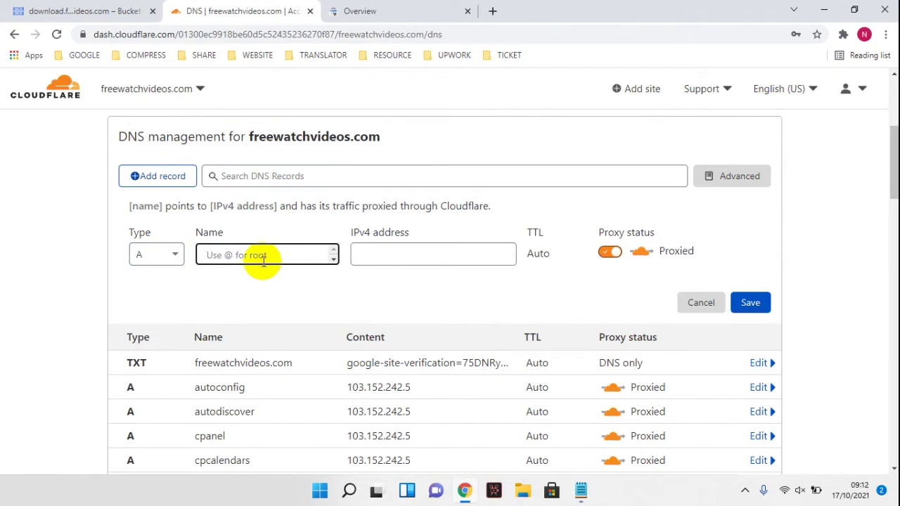
{"action": "type", "text": "download"}
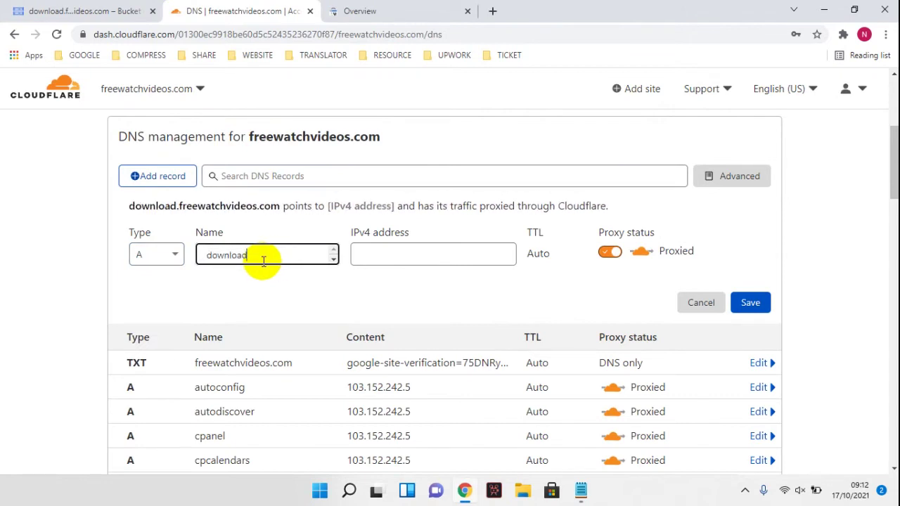
{"action": "left_click", "coordinate": [147, 257]}
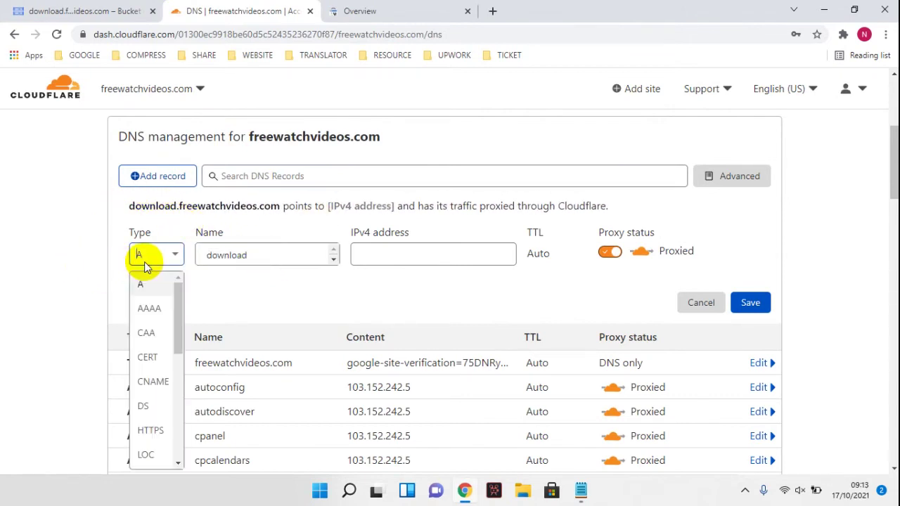
{"action": "type", "text": "c"}
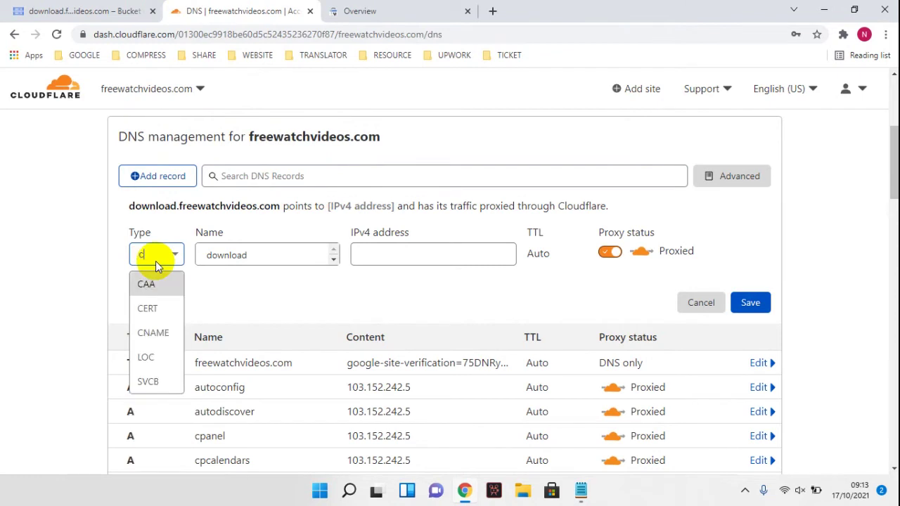
{"action": "left_click", "coordinate": [156, 333]}
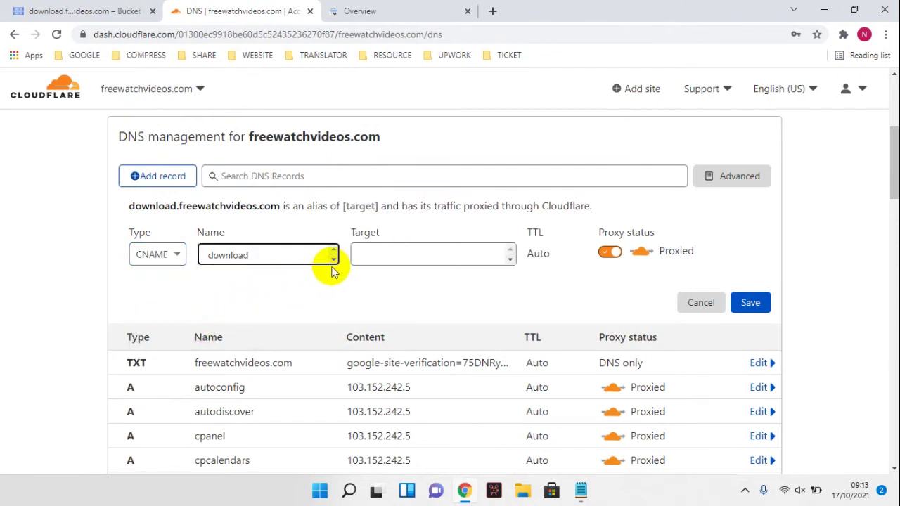
Step: Copy c.storage.googleapis.com from Notepad into the CNAME record's target, set its proxy status to DNS only, and save the record
{"action": "left_click", "coordinate": [581, 490]}
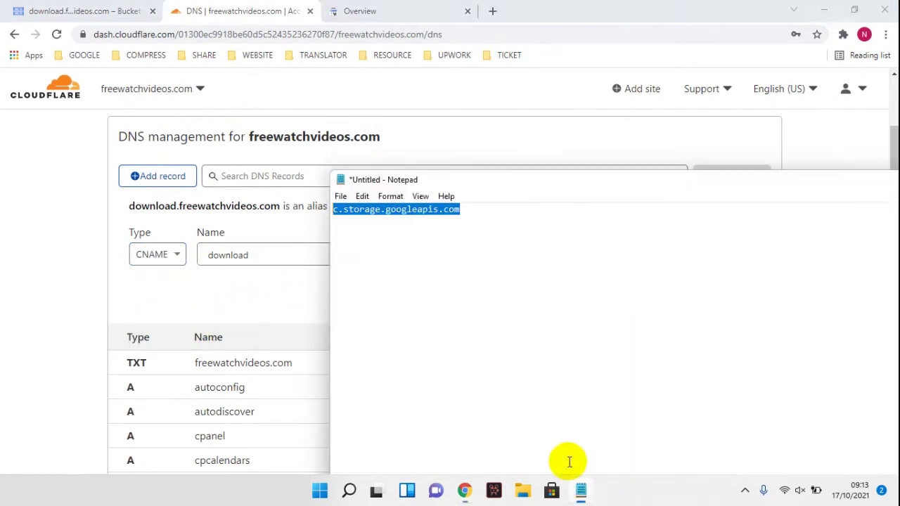
{"action": "right_click", "coordinate": [427, 223]}
{"action": "left_click", "coordinate": [460, 262]}
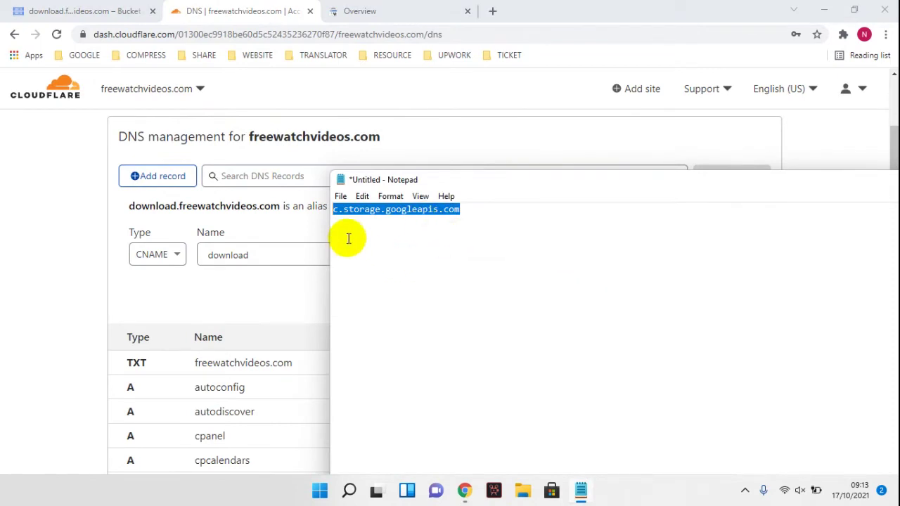
{"action": "left_click", "coordinate": [305, 253]}
{"action": "left_click", "coordinate": [410, 253]}
{"action": "key", "text": "ctrl+v"}
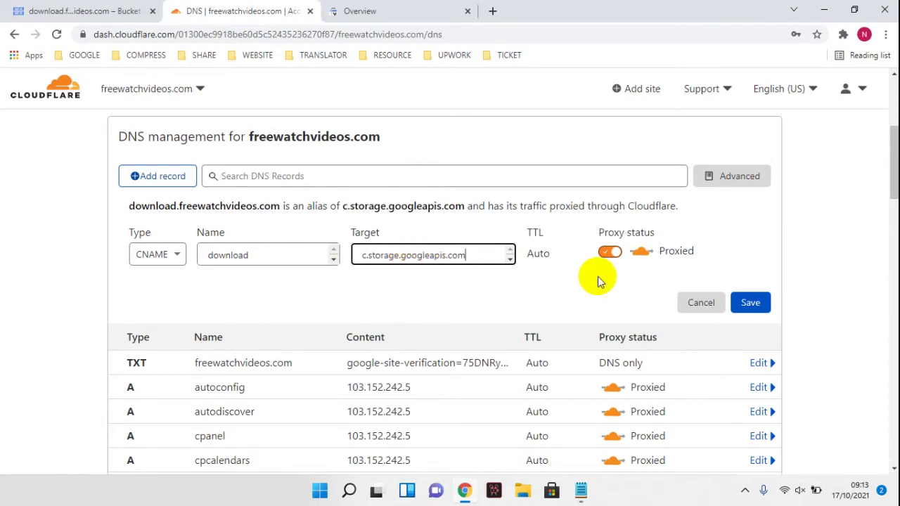
{"action": "left_click", "coordinate": [607, 251]}
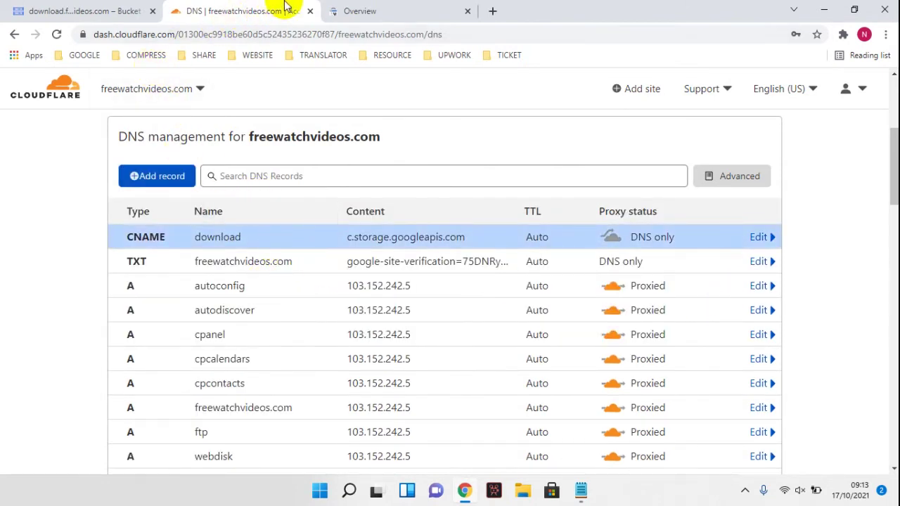
Step: Return to the bucket details page and open the address download.freewatchvideos.com from the bucket's name
{"action": "left_click", "coordinate": [124, 9]}
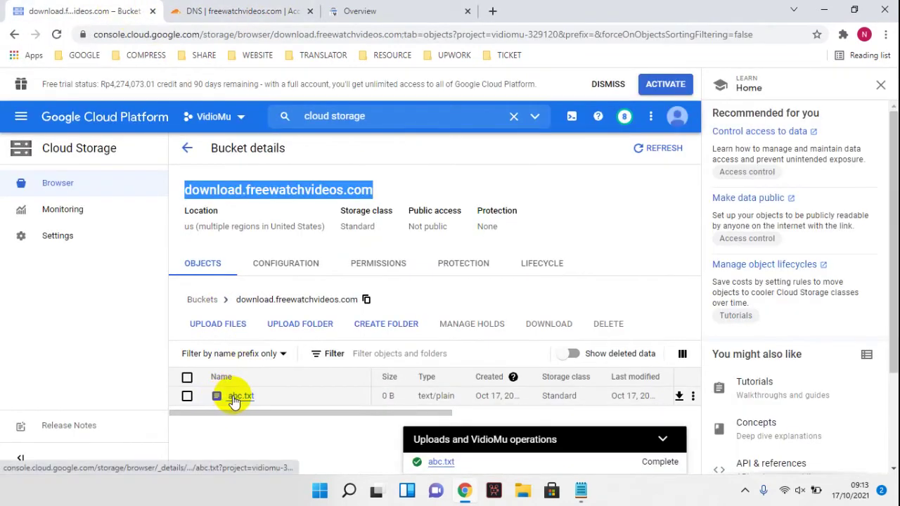
{"action": "right_click", "coordinate": [321, 188]}
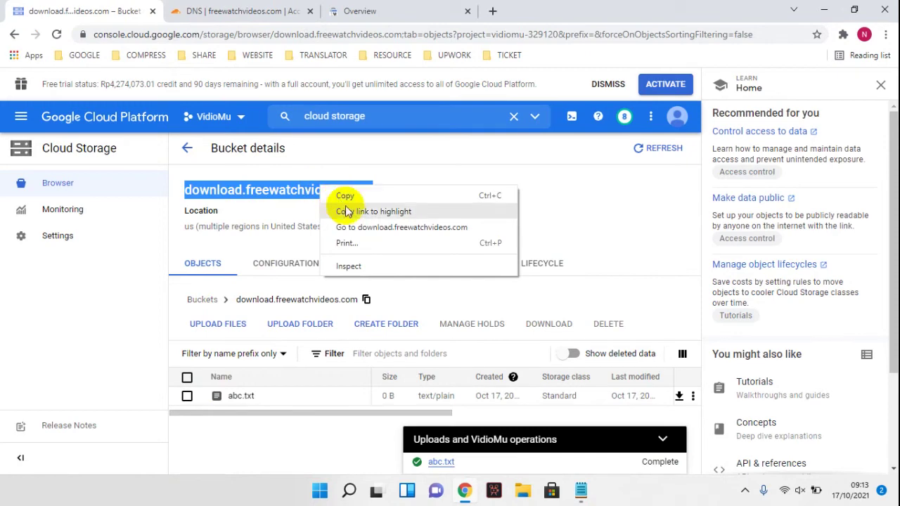
{"action": "left_click", "coordinate": [338, 227]}
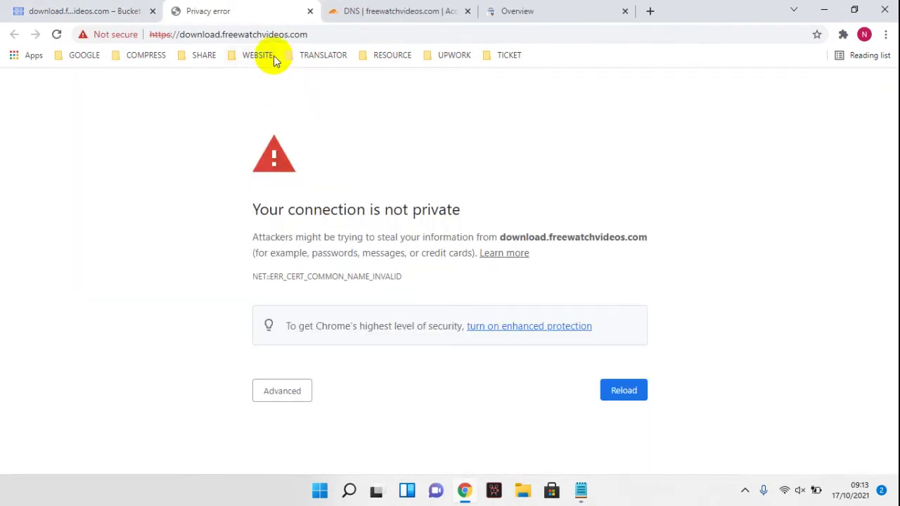
{"action": "left_click", "coordinate": [309, 34]}
{"action": "left_click", "coordinate": [327, 35]}
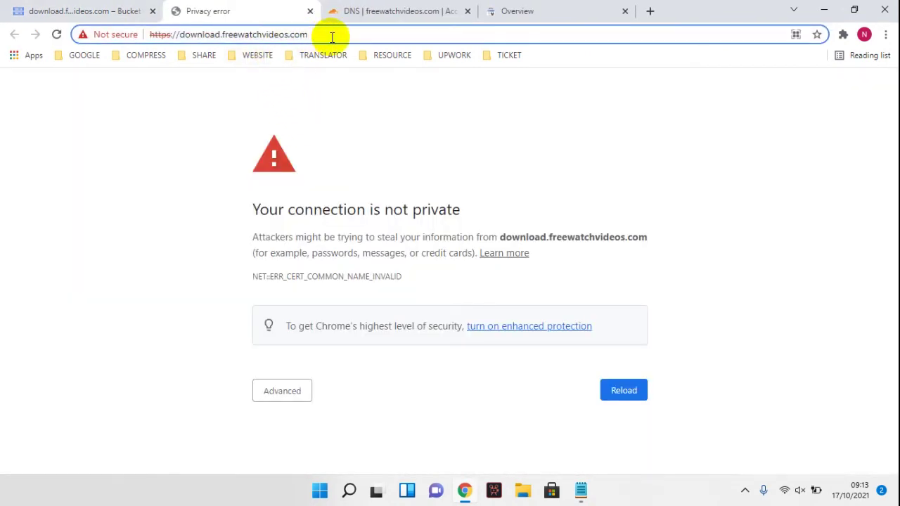
{"action": "type", "text": "/abc"}
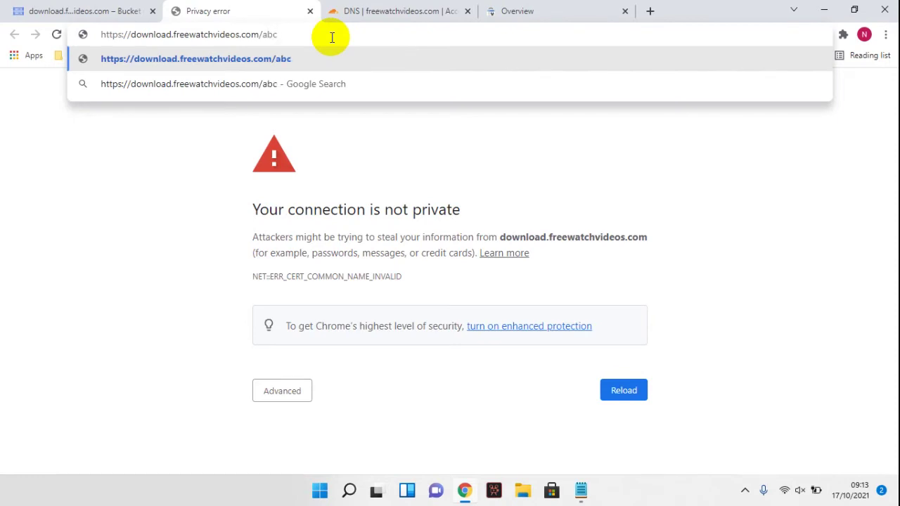
{"action": "type", "text": ".txt"}
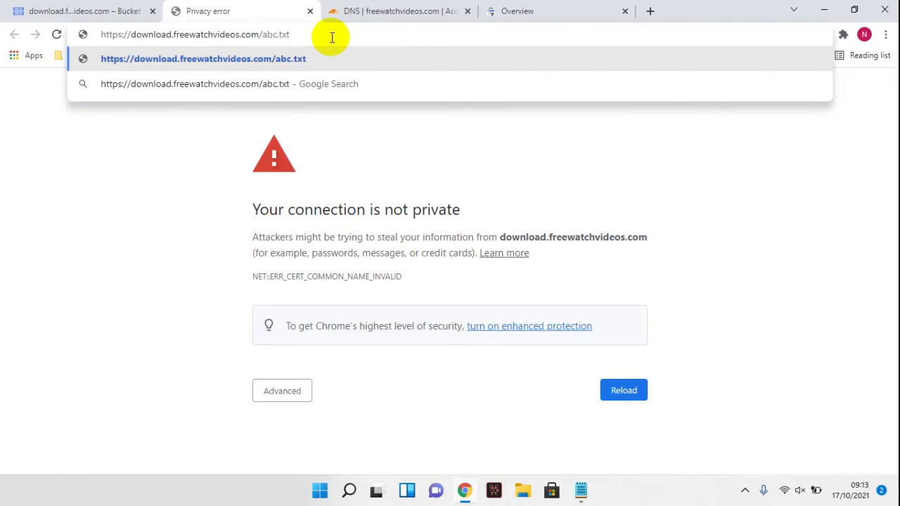
{"action": "key", "text": "Return"}
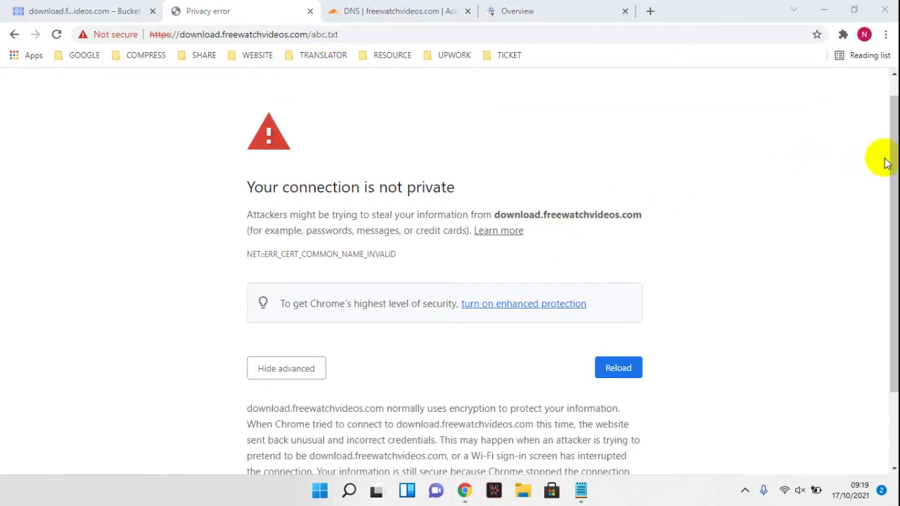
{"action": "left_click_drag", "start_coordinate": [891, 160], "coordinate": [788, 134]}
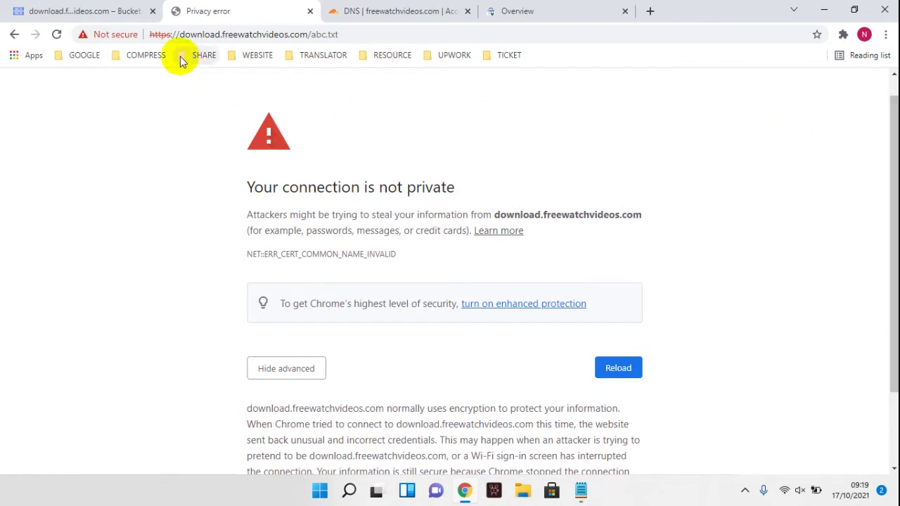
Step: In Cloudflare DNS, change the proxy status of the download CNAME record to Proxied and save the record
{"action": "left_click", "coordinate": [355, 11]}
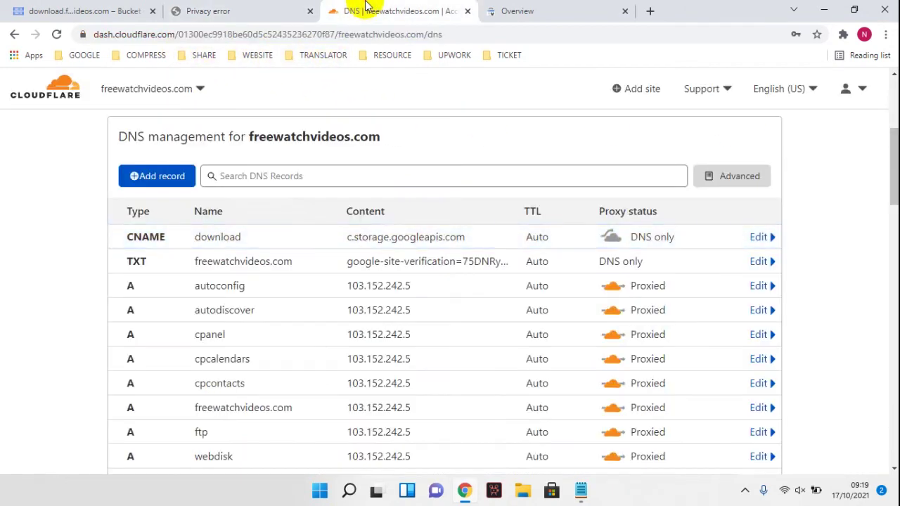
{"action": "left_click", "coordinate": [465, 243]}
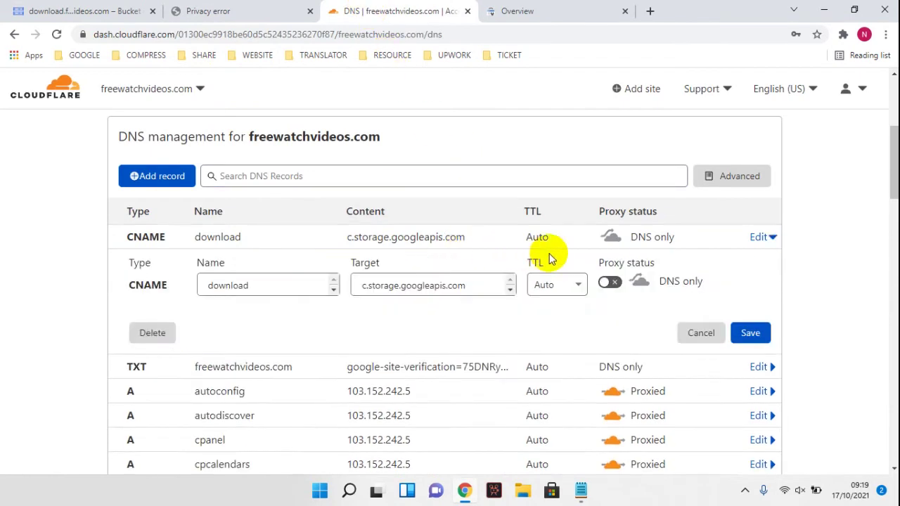
{"action": "left_click", "coordinate": [612, 283]}
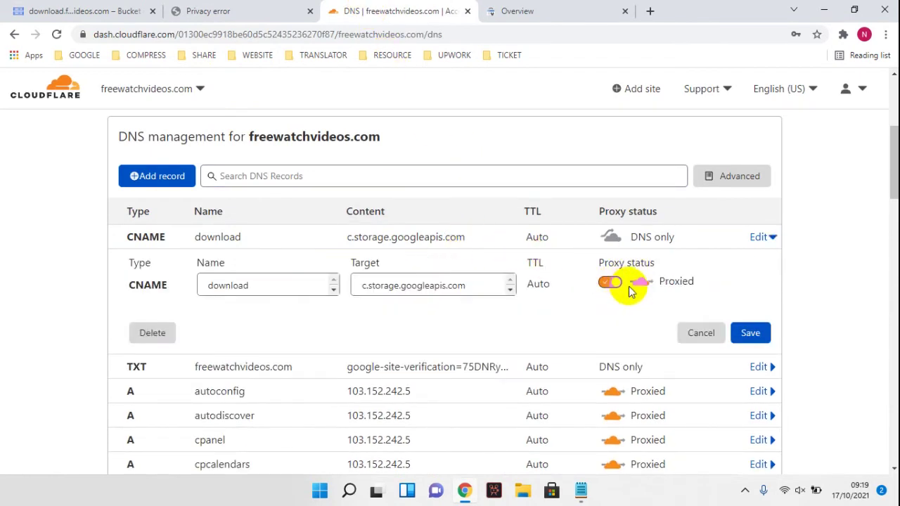
{"action": "left_click", "coordinate": [753, 336]}
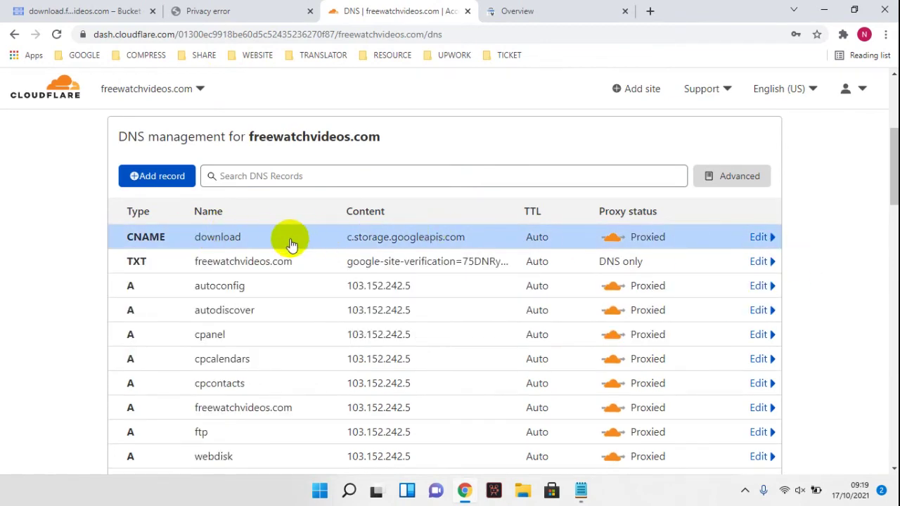
Step: Switch the Cloud Storage bucket's access control to Fine-grained, save it, and reload the abc.txt page to test access
{"action": "left_click", "coordinate": [117, 11]}
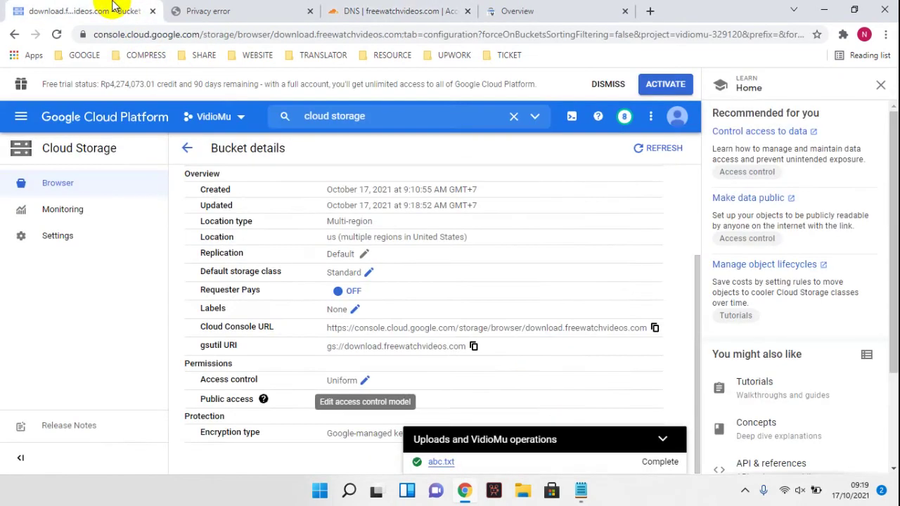
{"action": "left_click", "coordinate": [365, 381]}
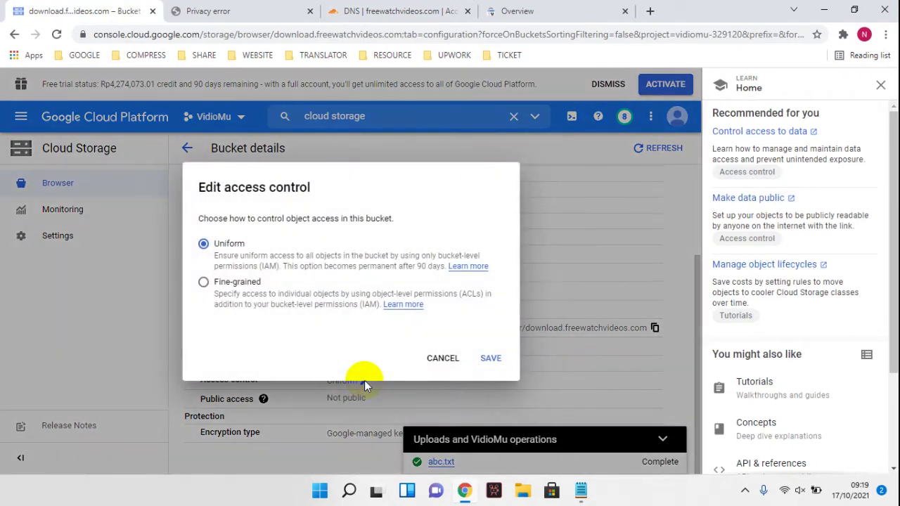
{"action": "left_click", "coordinate": [230, 283]}
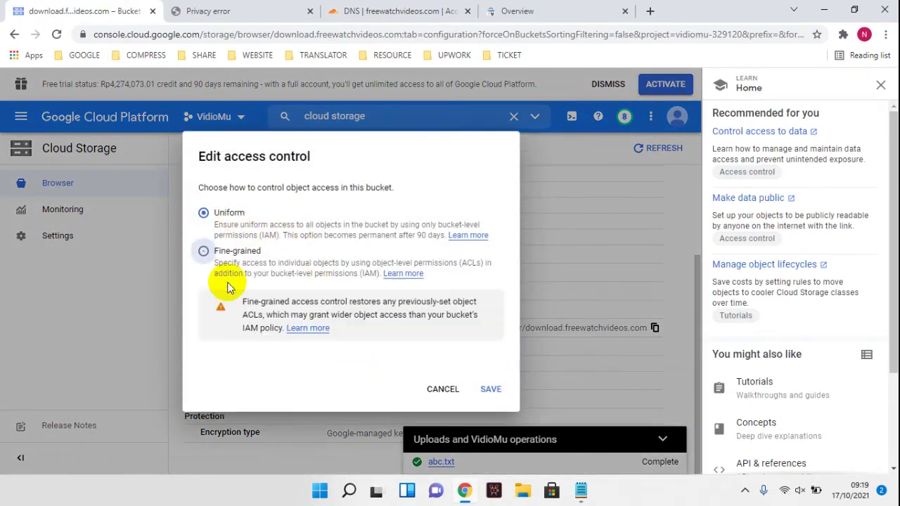
{"action": "left_click", "coordinate": [480, 389]}
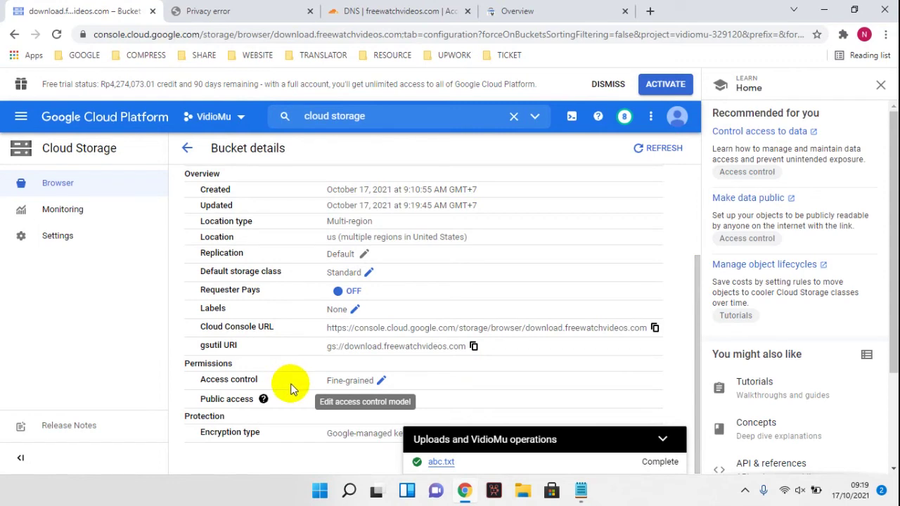
{"action": "left_click", "coordinate": [265, 7]}
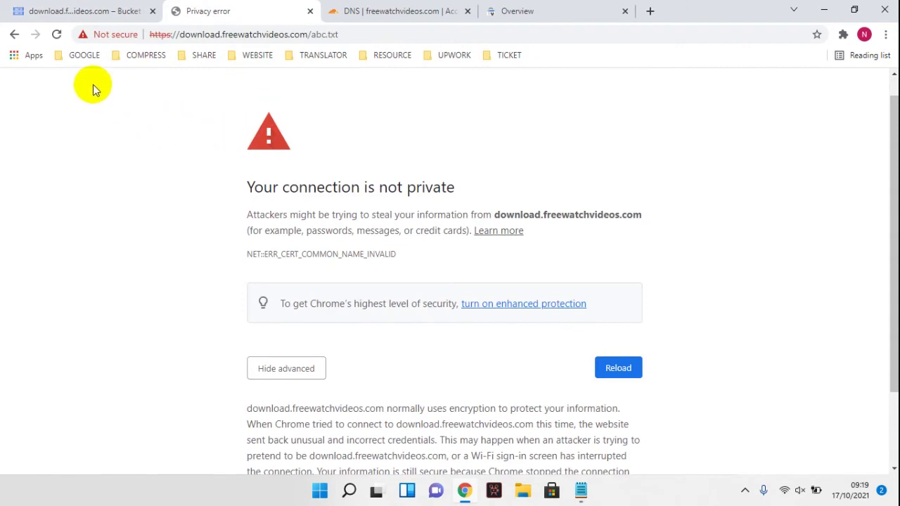
{"action": "left_click", "coordinate": [57, 34]}
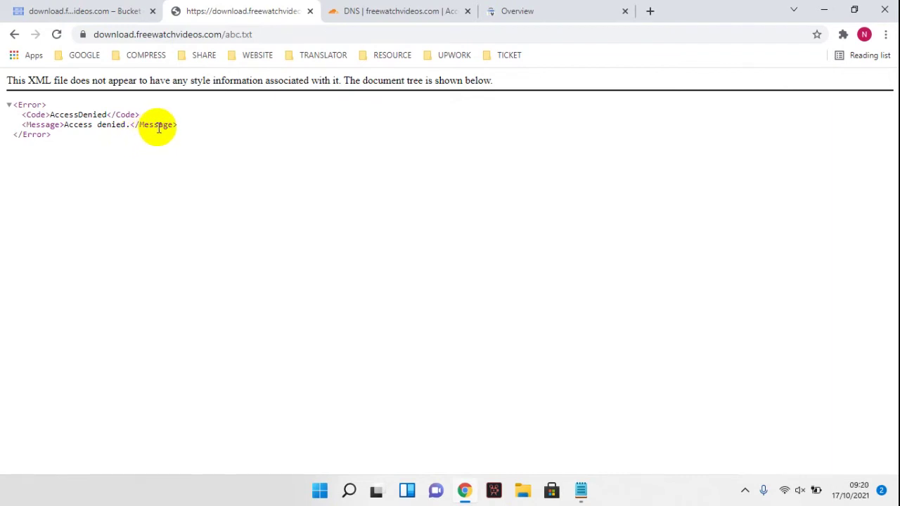
Step: In the download.freewatchvideos.com bucket, give abc.txt a permission entry with entity Public, name allUsers and access Reader, and save it
{"action": "left_click", "coordinate": [88, 11]}
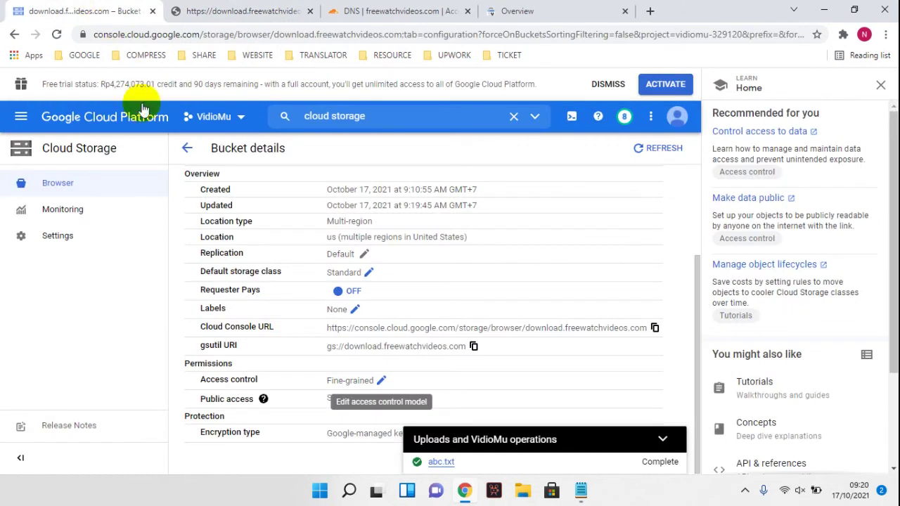
{"action": "left_click", "coordinate": [187, 147]}
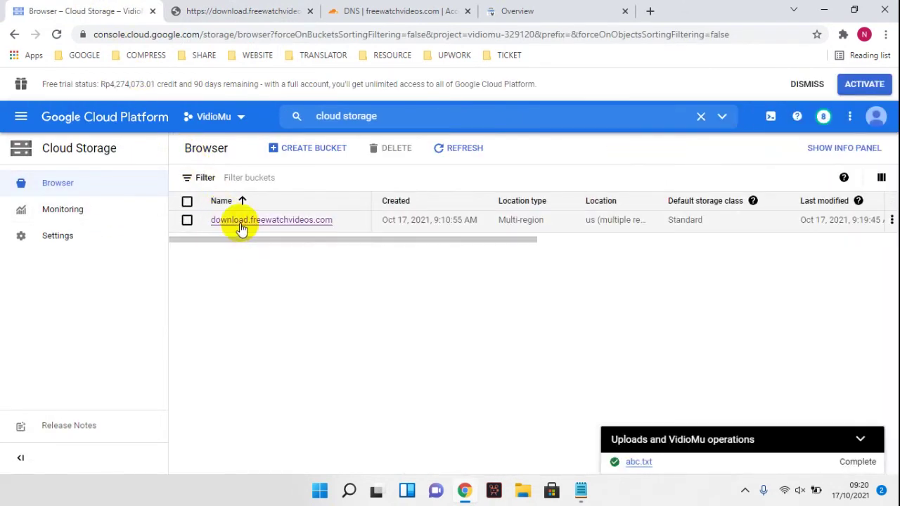
{"action": "left_click", "coordinate": [239, 222]}
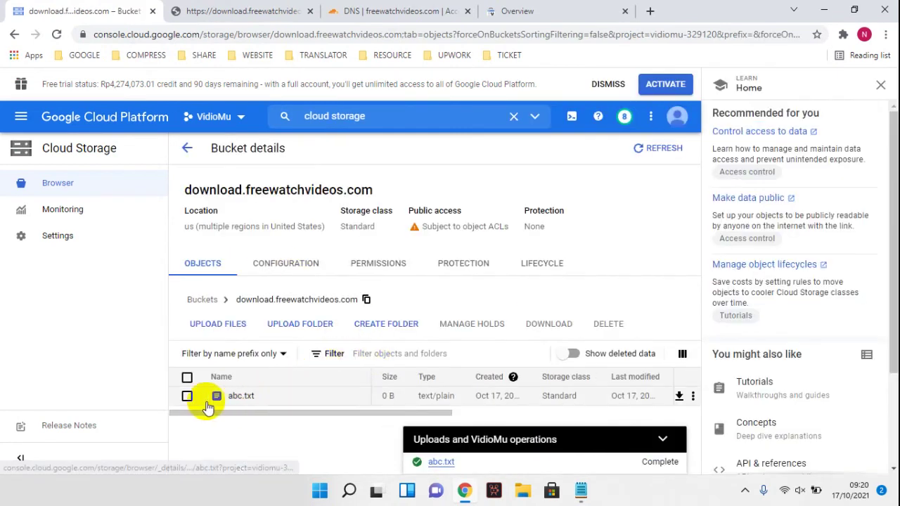
{"action": "left_click", "coordinate": [694, 397]}
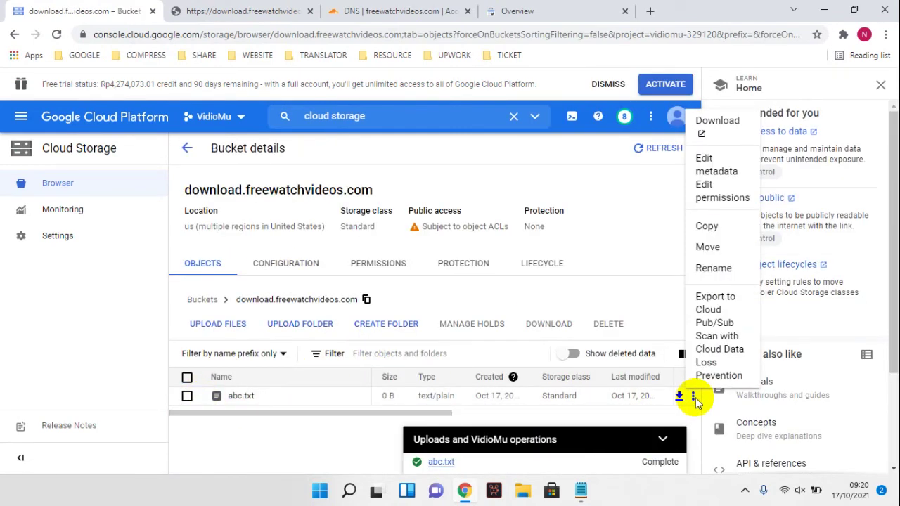
{"action": "left_click", "coordinate": [707, 200]}
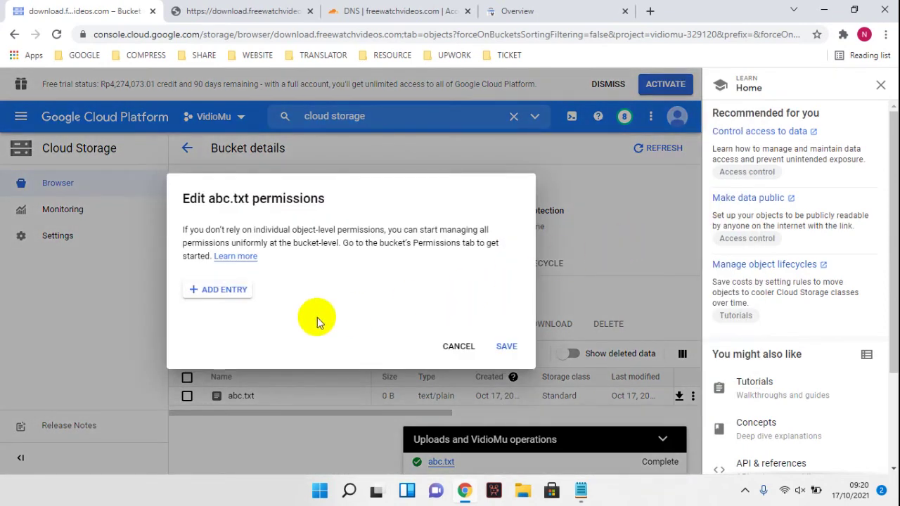
{"action": "left_click", "coordinate": [224, 290]}
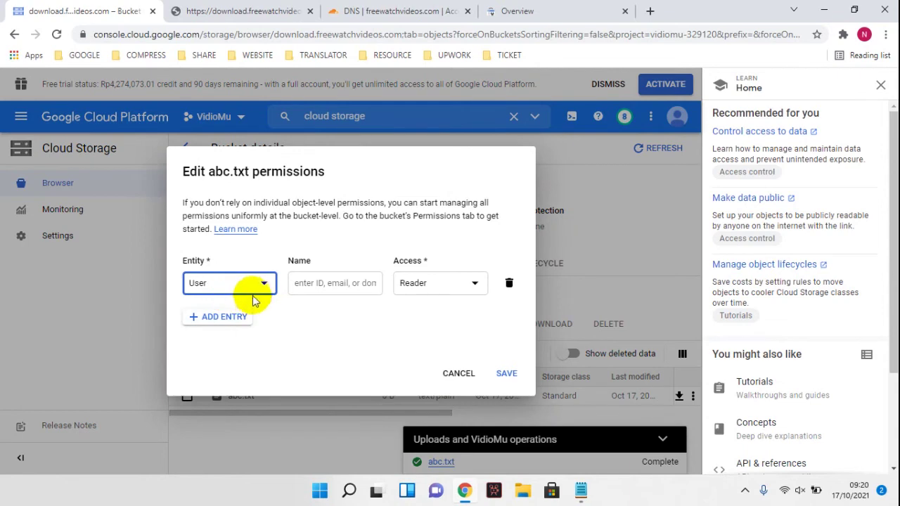
{"action": "left_click", "coordinate": [254, 294]}
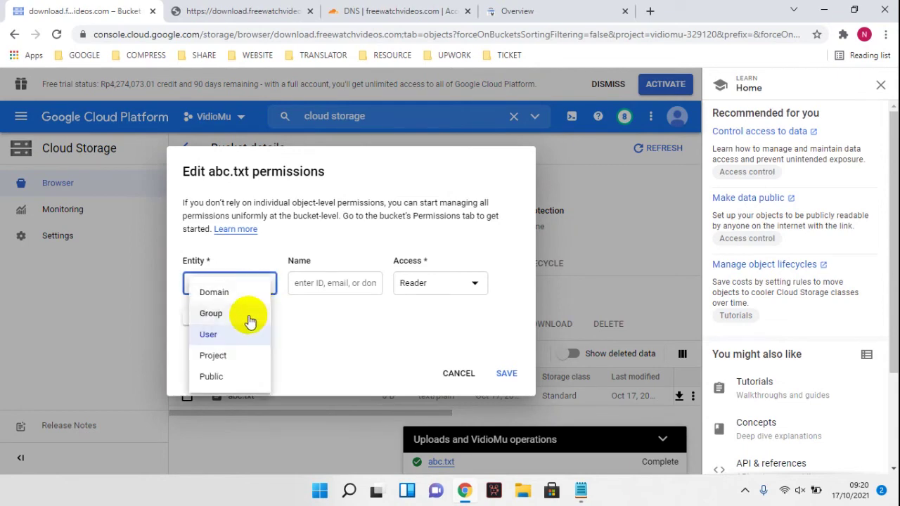
{"action": "left_click", "coordinate": [241, 377]}
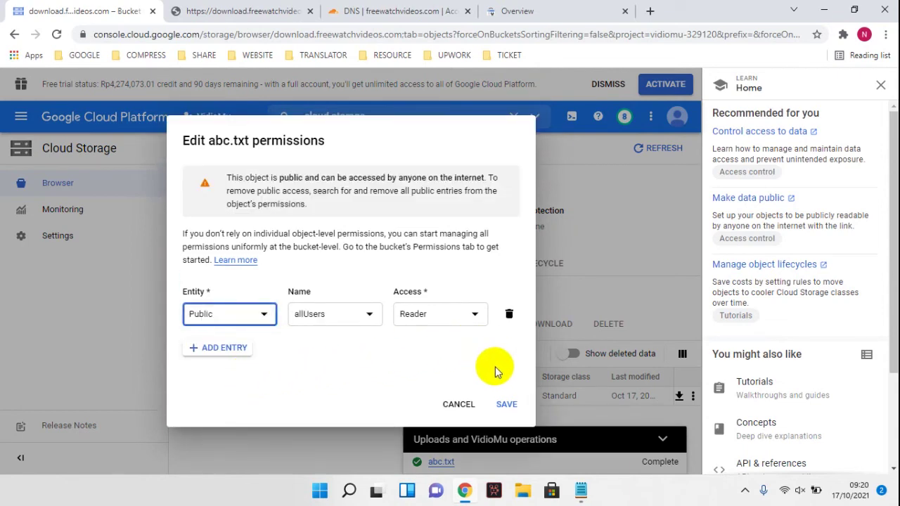
{"action": "left_click", "coordinate": [501, 403]}
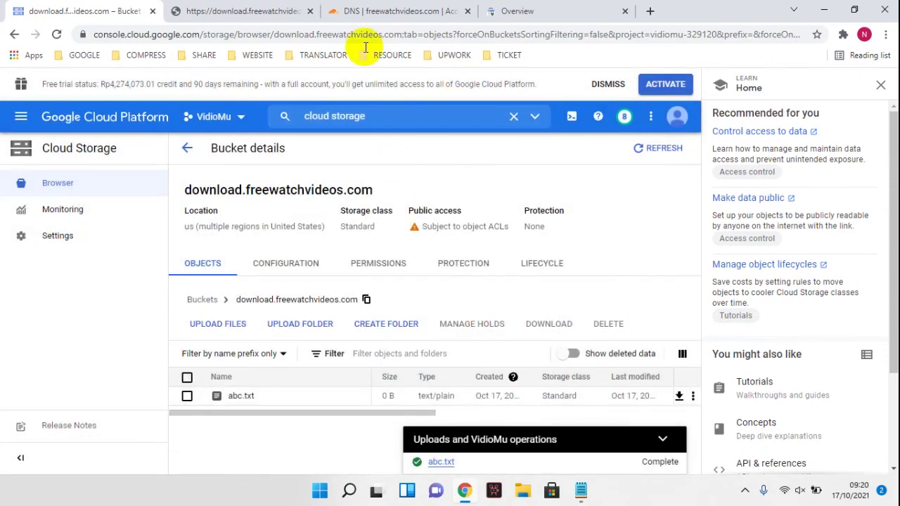
Step: Reload the abc.txt page on the custom subdomain to check public access, and return to the bucket details
{"action": "left_click", "coordinate": [250, 9]}
{"action": "left_click", "coordinate": [57, 33]}
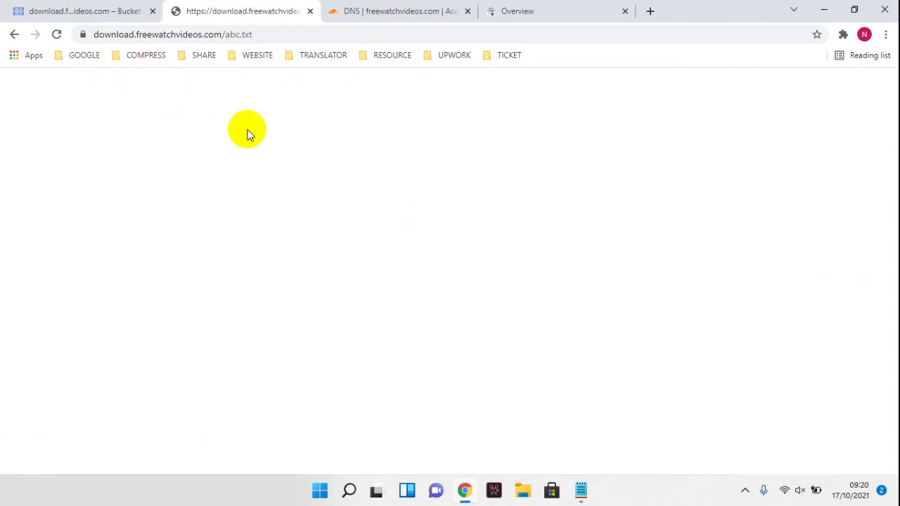
{"action": "left_click", "coordinate": [134, 11]}
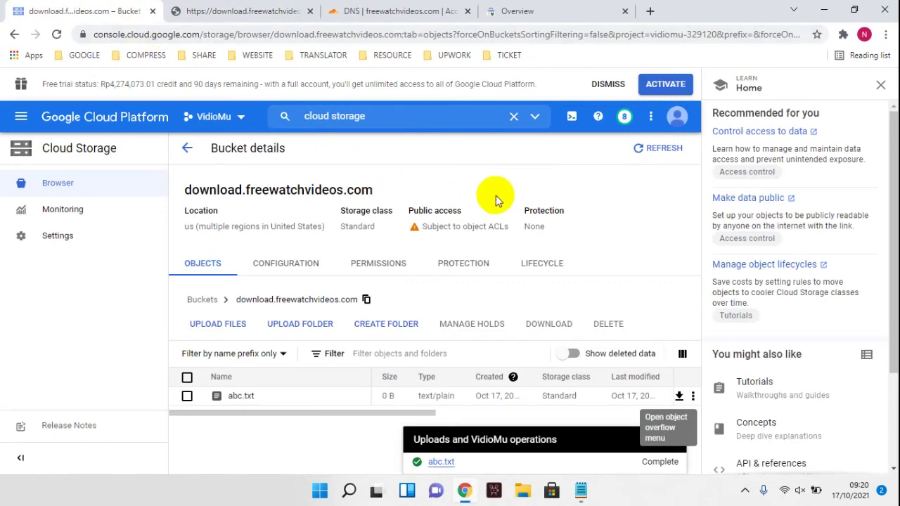
Step: Create a new text document on the Windows desktop and name it bcd.txt
{"action": "left_click", "coordinate": [823, 18]}
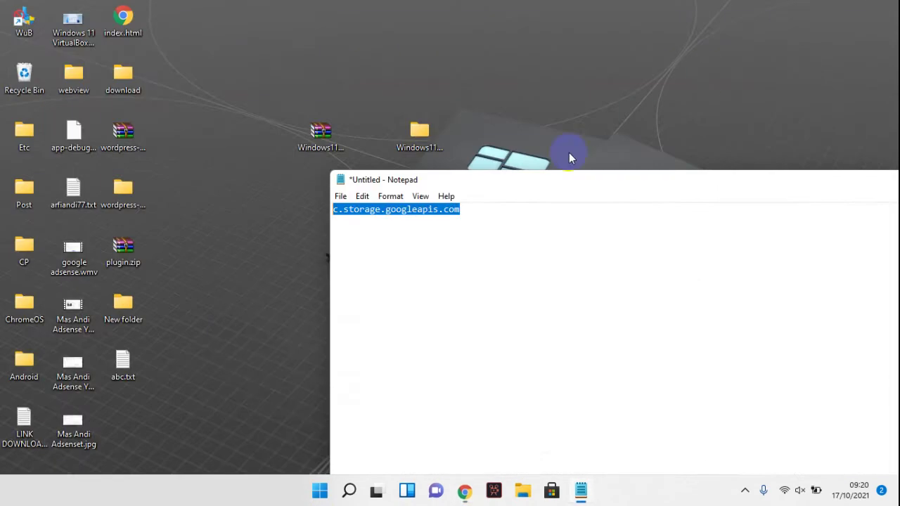
{"action": "right_click", "coordinate": [196, 201]}
{"action": "mouse_move", "coordinate": [218, 303]}
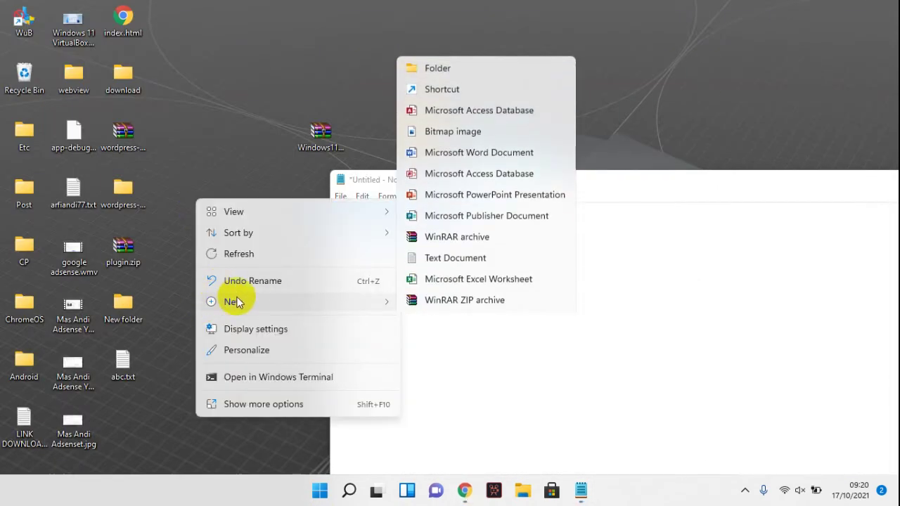
{"action": "left_click", "coordinate": [428, 257]}
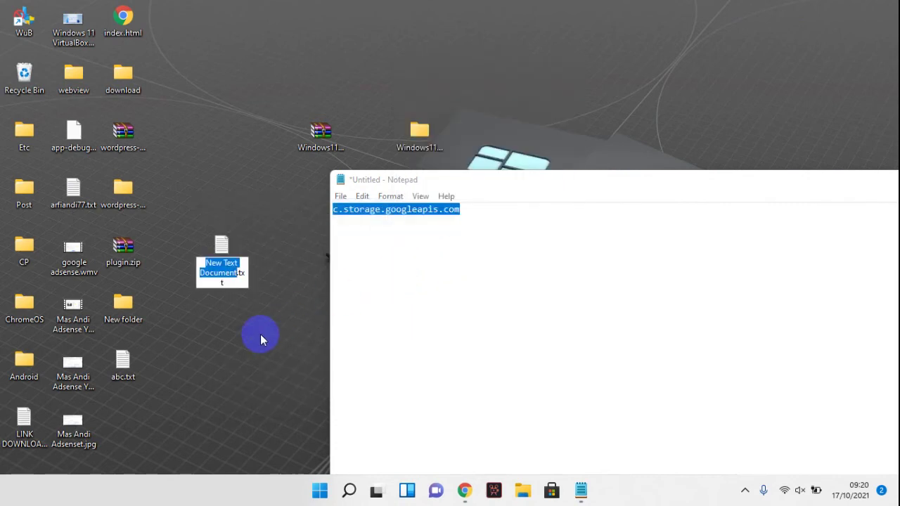
{"action": "type", "text": "bcd"}
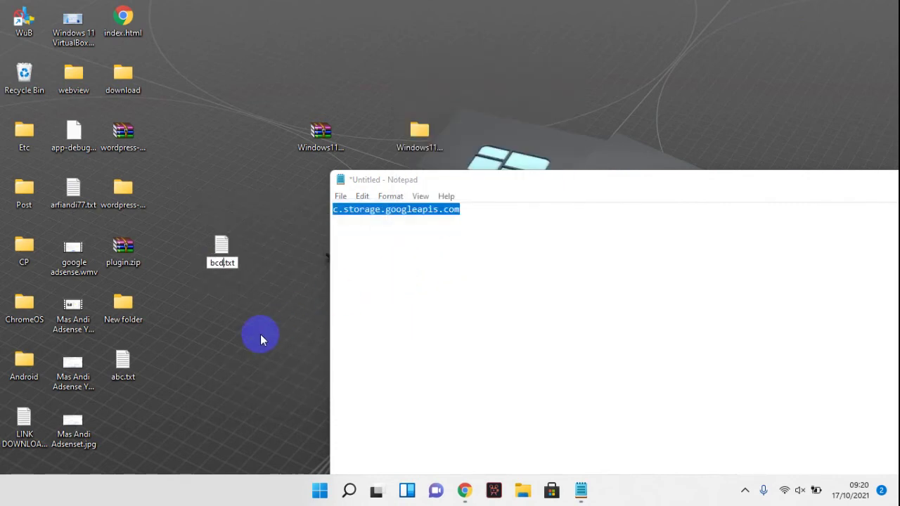
{"action": "type", "text": "4"}
{"action": "key", "text": "Return"}
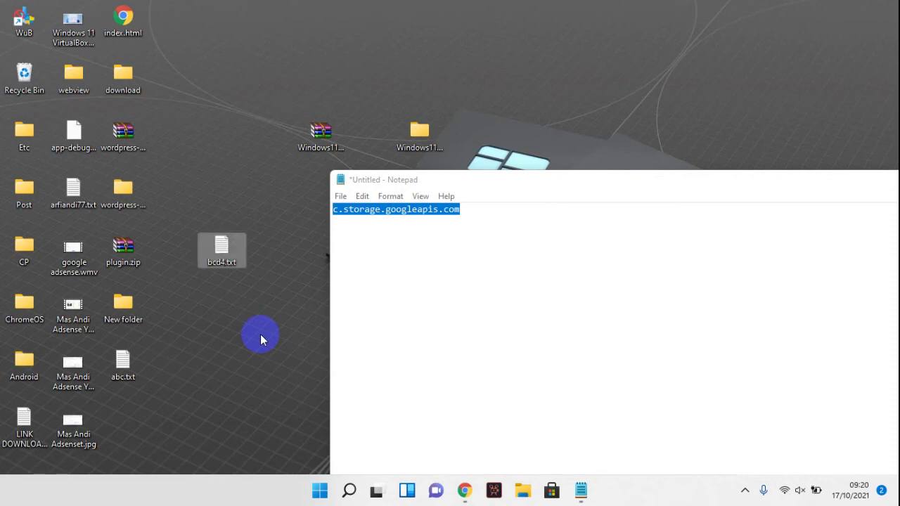
{"action": "left_click", "coordinate": [224, 262]}
{"action": "key", "text": "Return"}
Step: Write "Hello :)" in bcd.txt using Notepad, close the file, and minimize the other Notepad window
{"action": "double_click", "coordinate": [226, 277]}
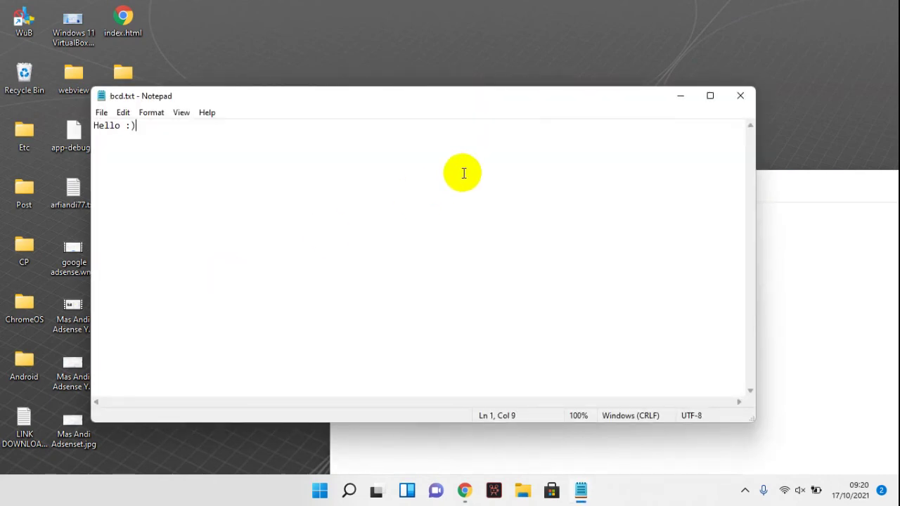
{"action": "left_click", "coordinate": [740, 95]}
{"action": "left_click_drag", "start_coordinate": [776, 176], "coordinate": [531, 156]}
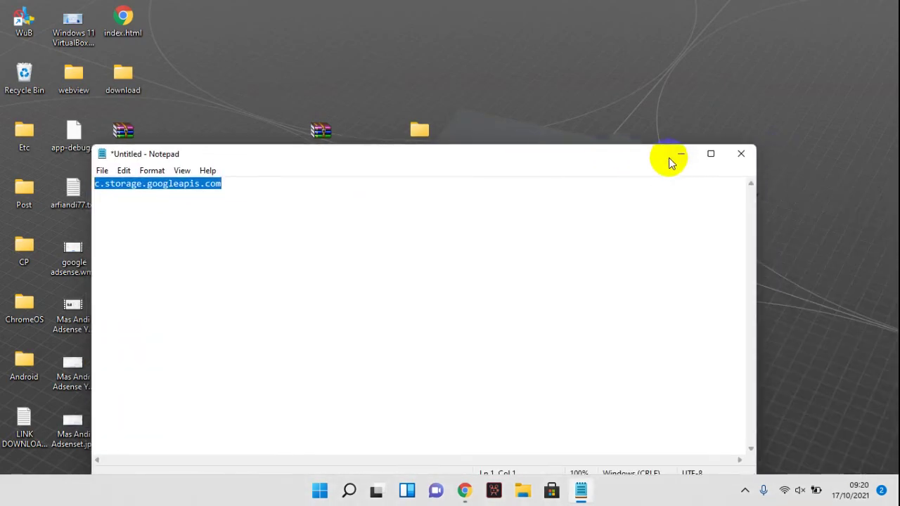
{"action": "left_click", "coordinate": [675, 153]}
Step: Switch to Chrome, upload bcd.txt from the Desktop to the download.freewatchvideos.com bucket, and dismiss the upload notification
{"action": "left_click", "coordinate": [464, 490]}
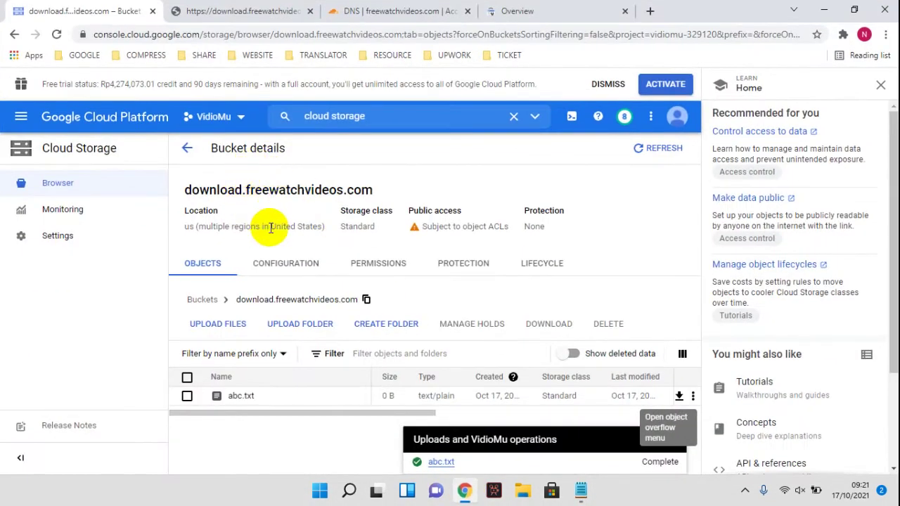
{"action": "left_click", "coordinate": [236, 329]}
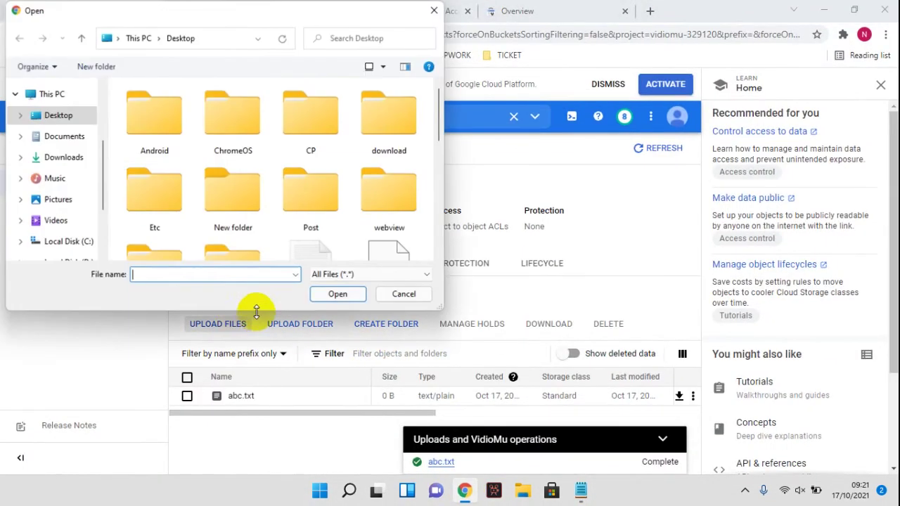
{"action": "scroll", "coordinate": [439, 165], "scroll_direction": "down", "scroll_amount": 3}
{"action": "left_click_drag", "start_coordinate": [439, 164], "coordinate": [438, 177]}
{"action": "left_click", "coordinate": [246, 194]}
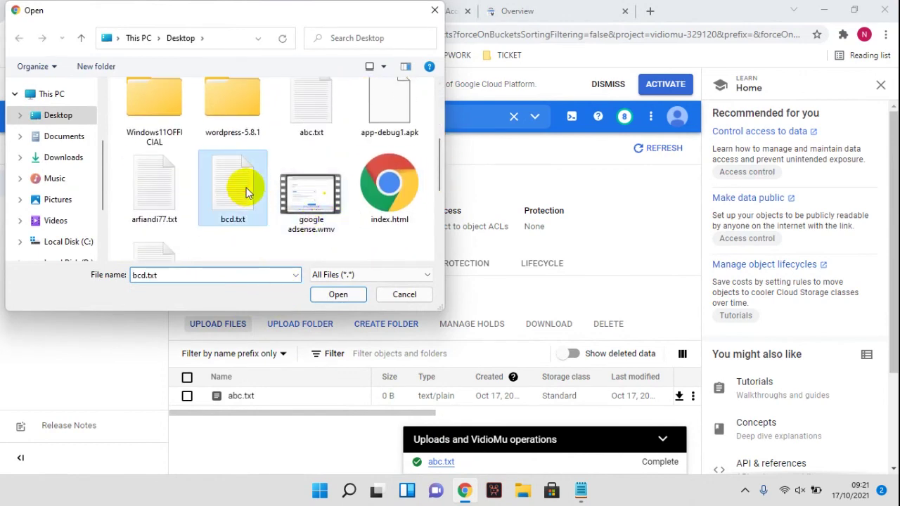
{"action": "left_click", "coordinate": [329, 297]}
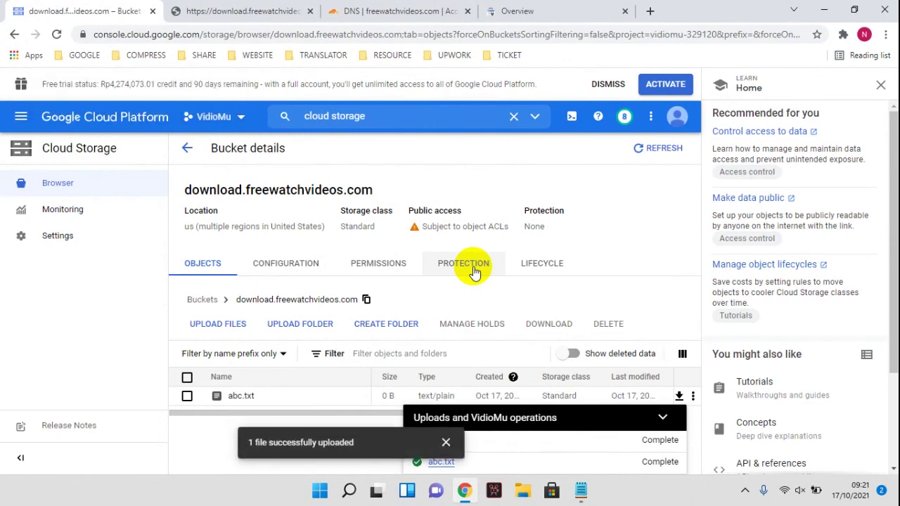
{"action": "left_click", "coordinate": [446, 443]}
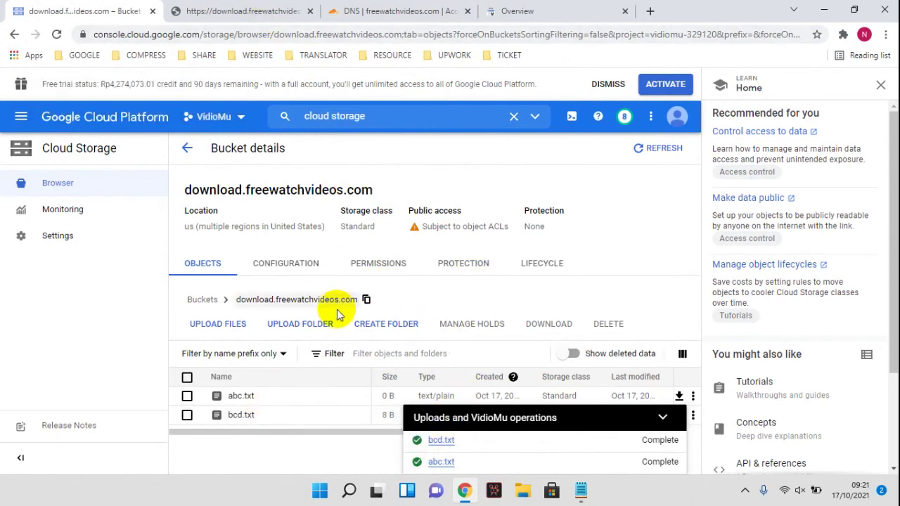
Step: Collapse the upload operations list, edit the permissions of bcd.txt so its entity is Public, and save the change
{"action": "left_click", "coordinate": [663, 419]}
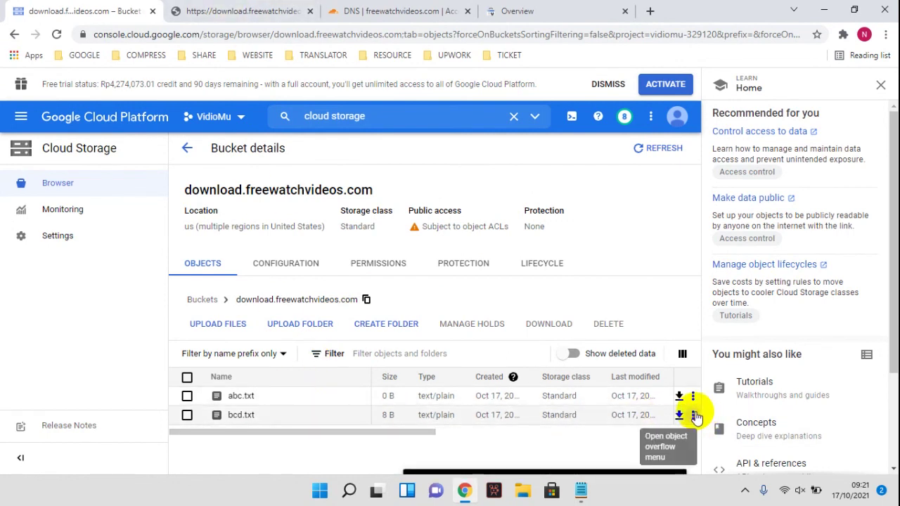
{"action": "left_click", "coordinate": [693, 415]}
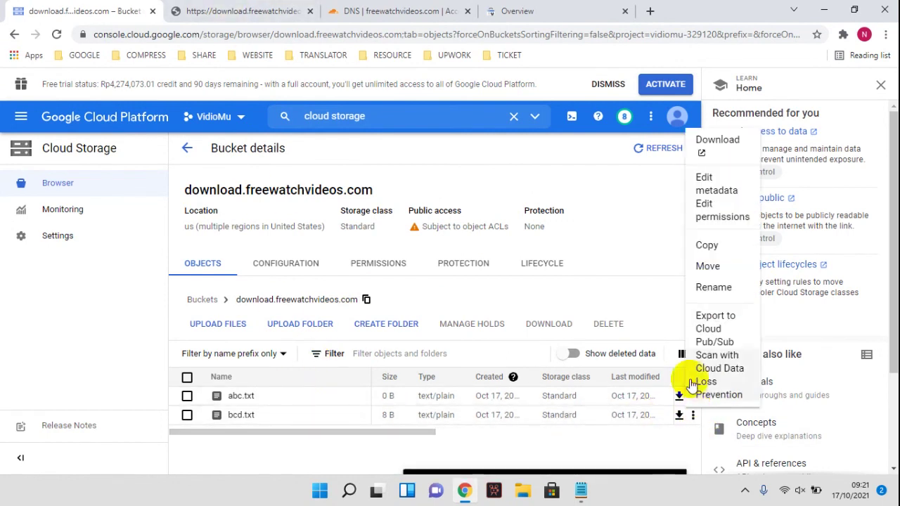
{"action": "left_click", "coordinate": [722, 215]}
{"action": "left_click", "coordinate": [257, 283]}
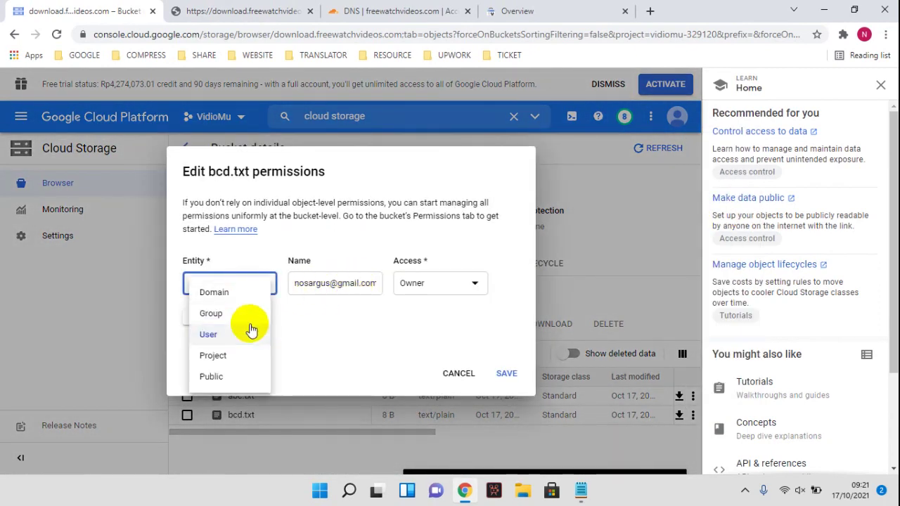
{"action": "left_click", "coordinate": [249, 377]}
{"action": "left_click", "coordinate": [508, 404]}
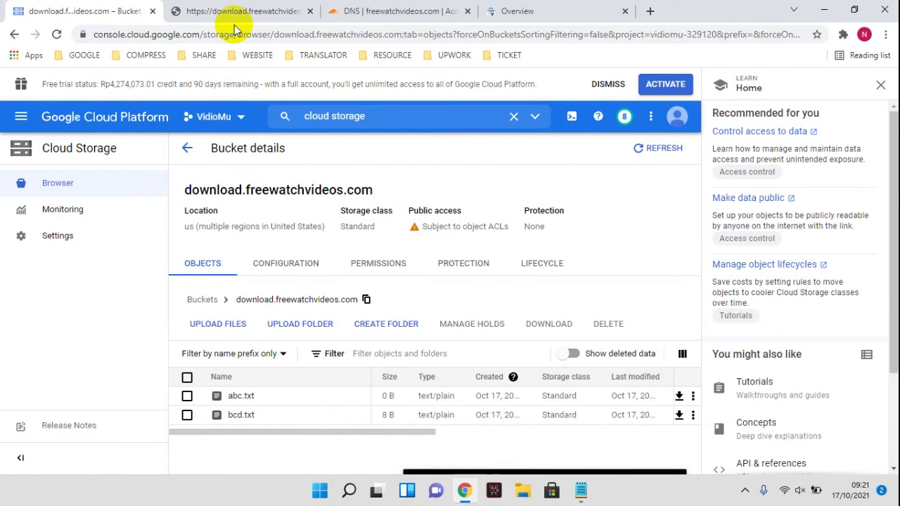
Step: Switch to the abc.txt page and change its address to download.freewatchvideos.com/bcd.txt to check public access to the file
{"action": "left_click", "coordinate": [232, 11]}
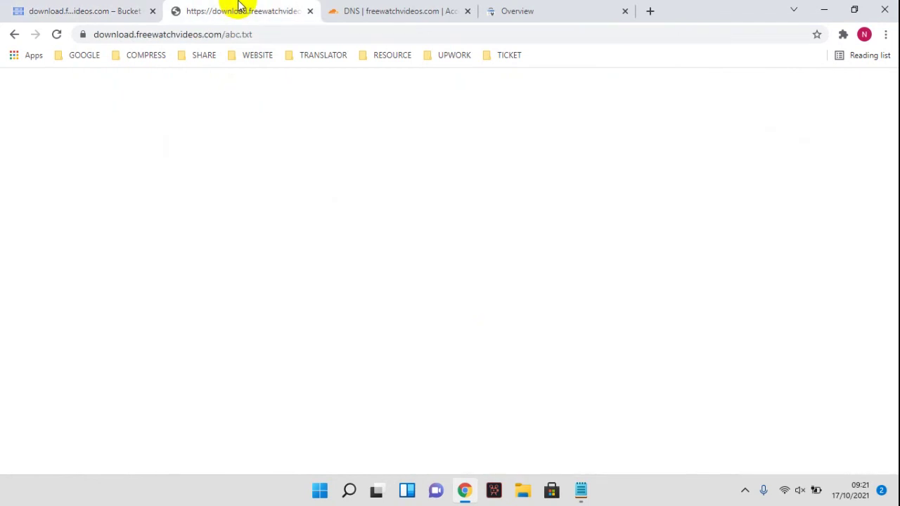
{"action": "left_click", "coordinate": [235, 36]}
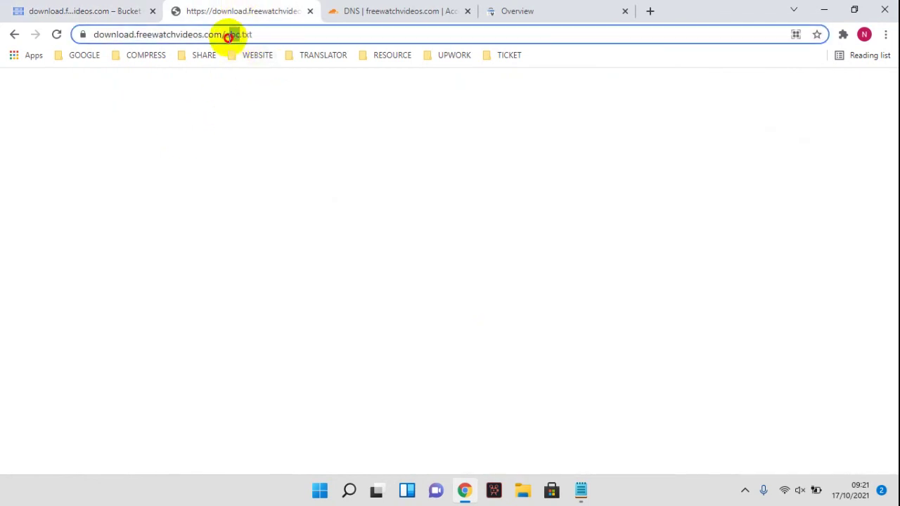
{"action": "double_click", "coordinate": [229, 35]}
{"action": "type", "text": "bcd"}
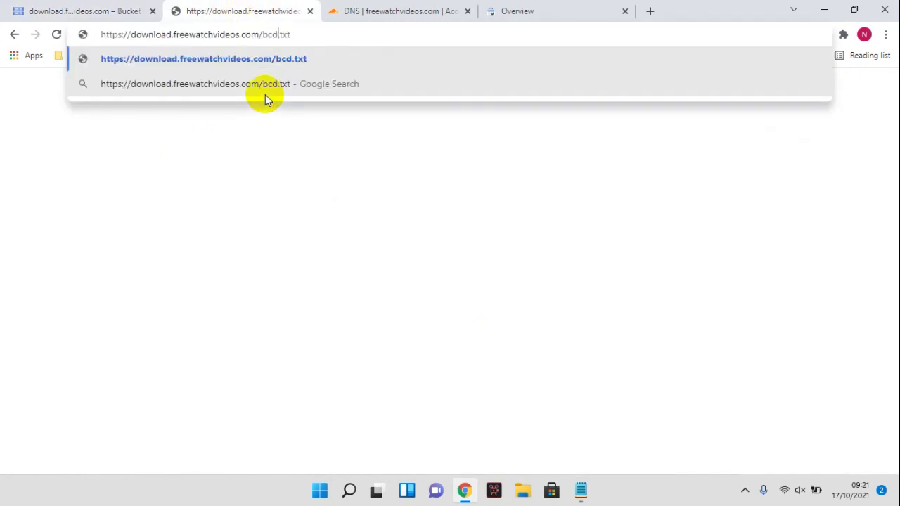
{"action": "key", "text": "Return"}
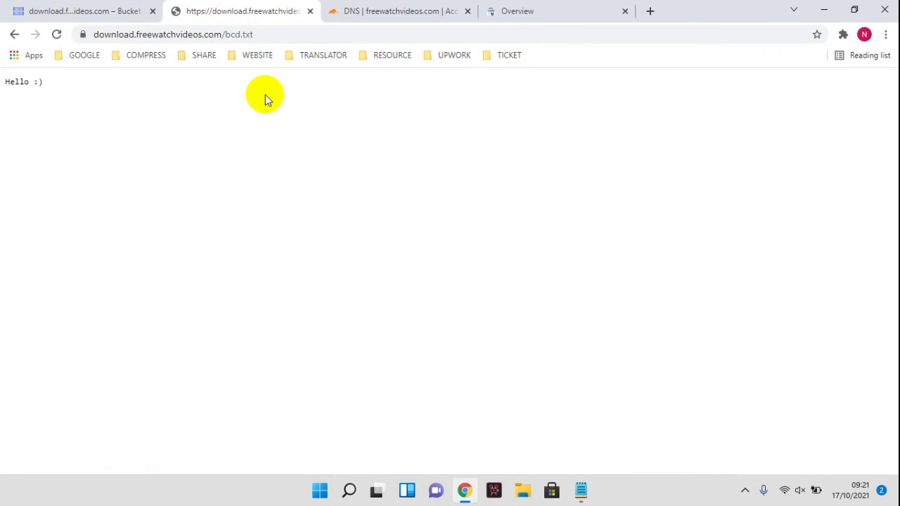